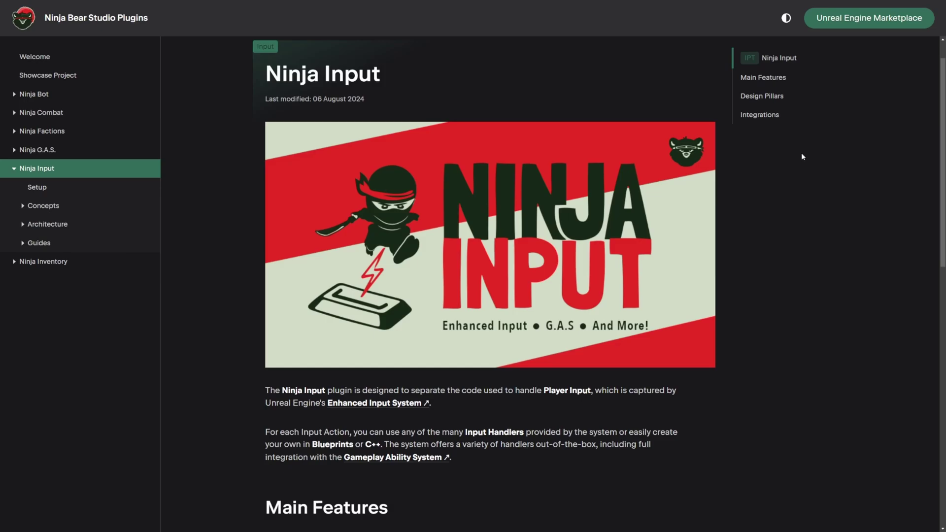
Step: Read the overview and Main Features list on the Ninja Input documentation page
scroll(226, 165, down, 1)
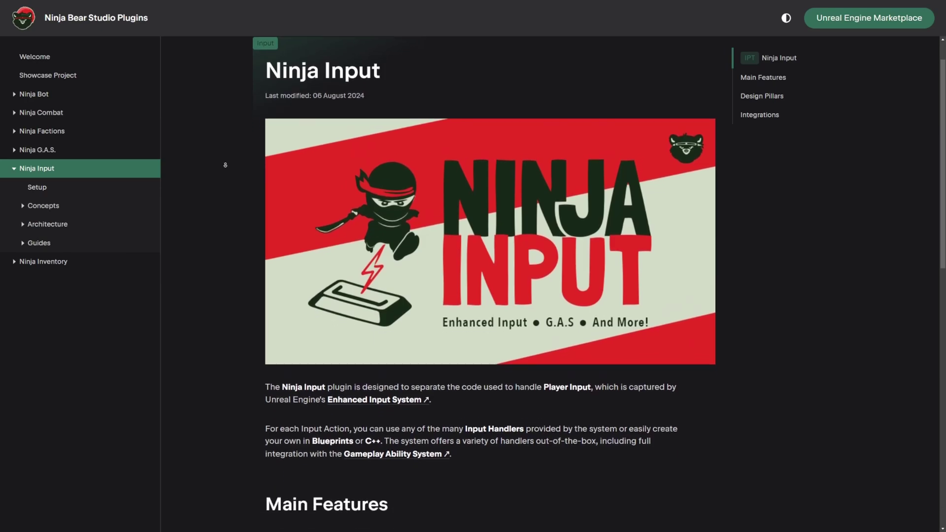
scroll(225, 165, down, 4)
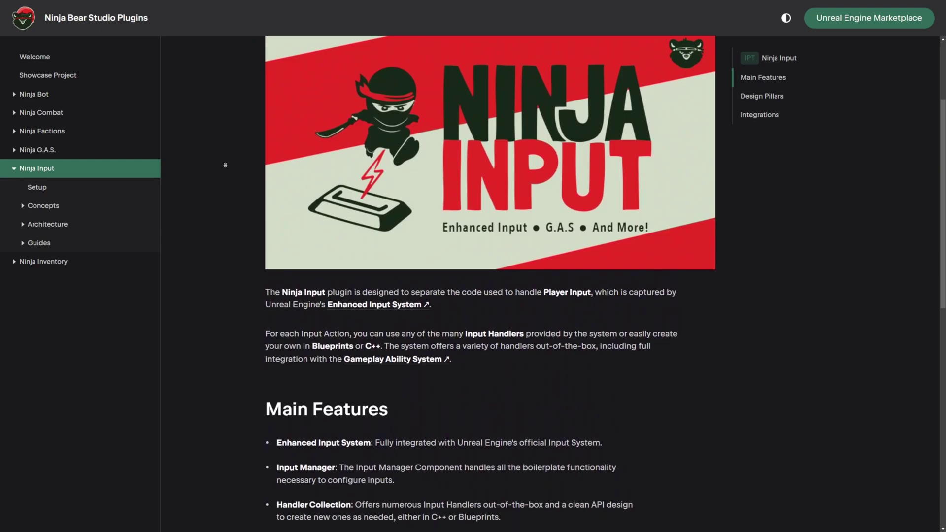
scroll(225, 165, down, 4)
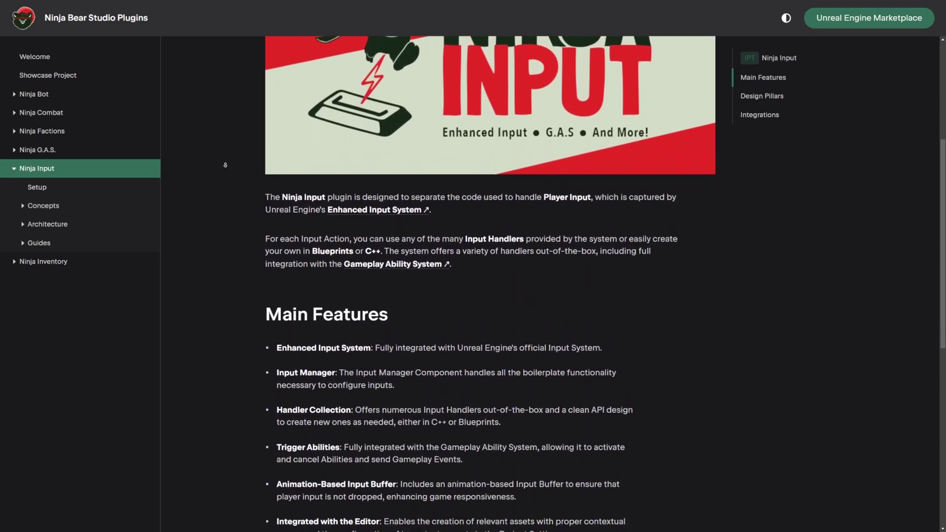
scroll(225, 165, down, 1)
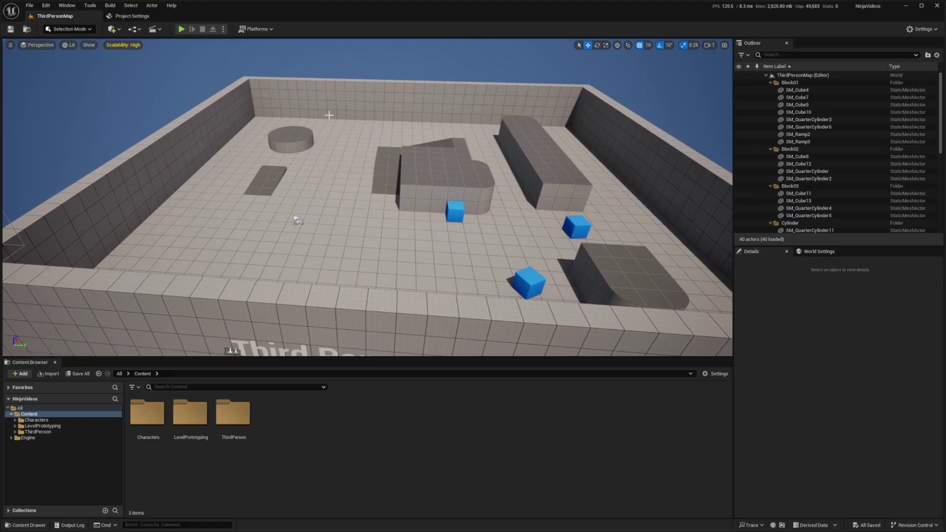
Step: Switch to Unreal Editor and search the project's plugins for "ninja input"
right_drag(329, 115, 334, 113)
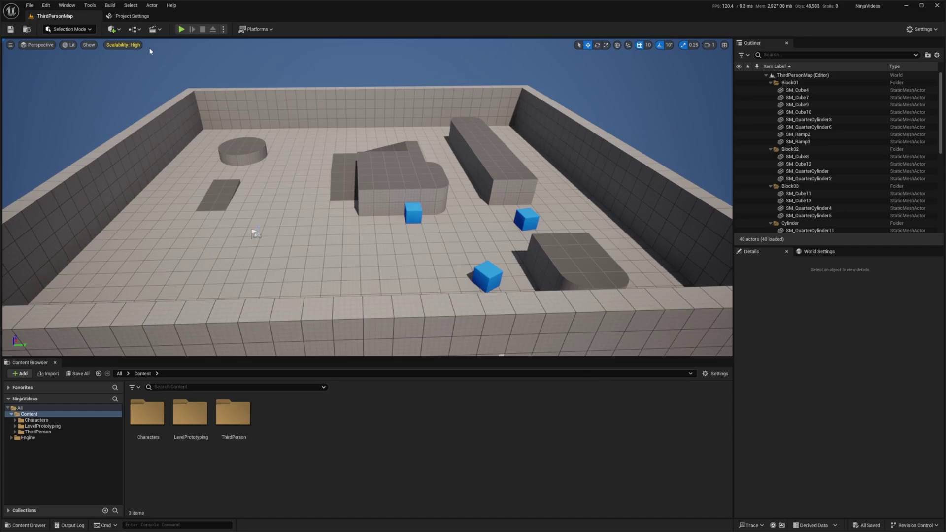
click(45, 6)
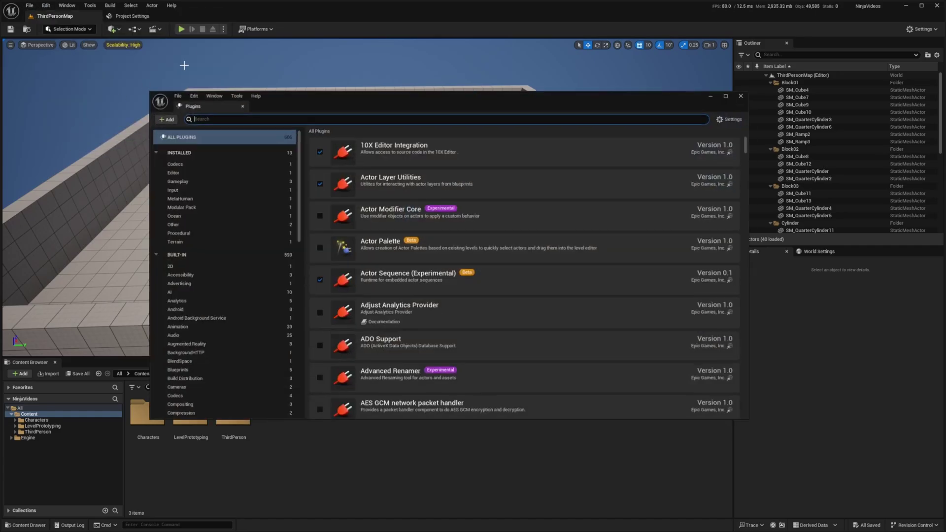
text(ninja input)
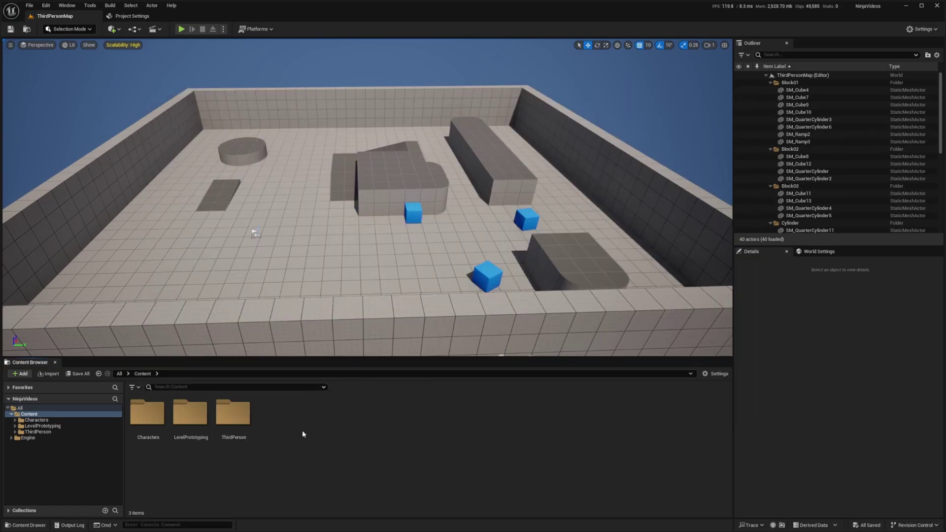
Step: Show the selected game mode's classes in World Settings and create a Player Controller Blueprint named BP_NinjaPlayerController in the Content folder
click(819, 252)
click(738, 355)
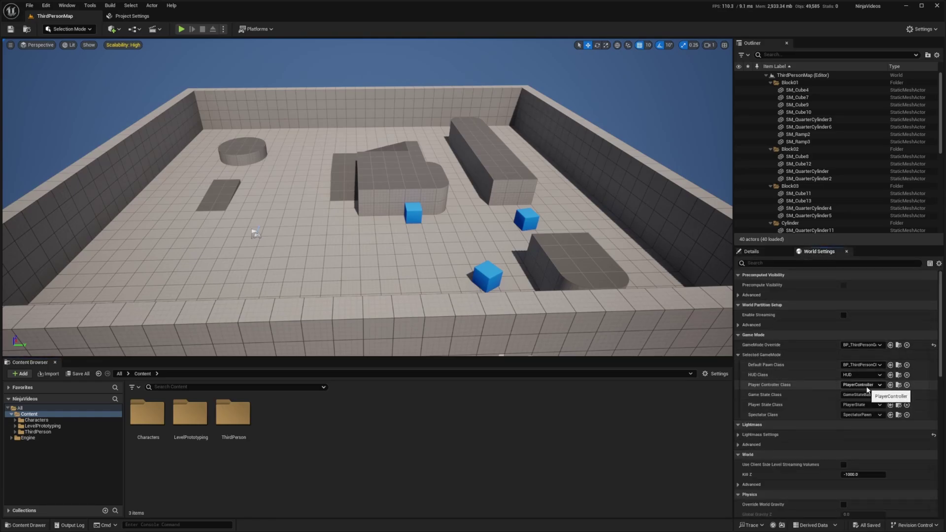
right_click(275, 419)
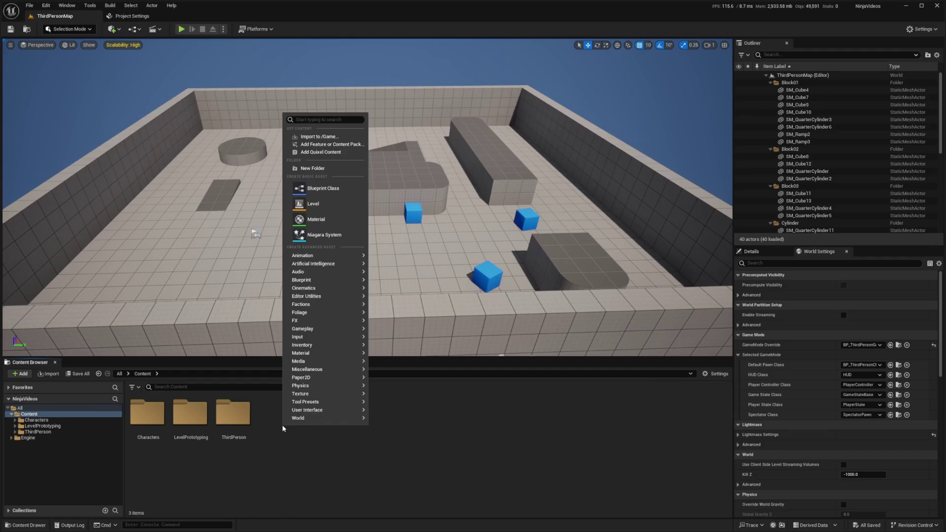
click(316, 191)
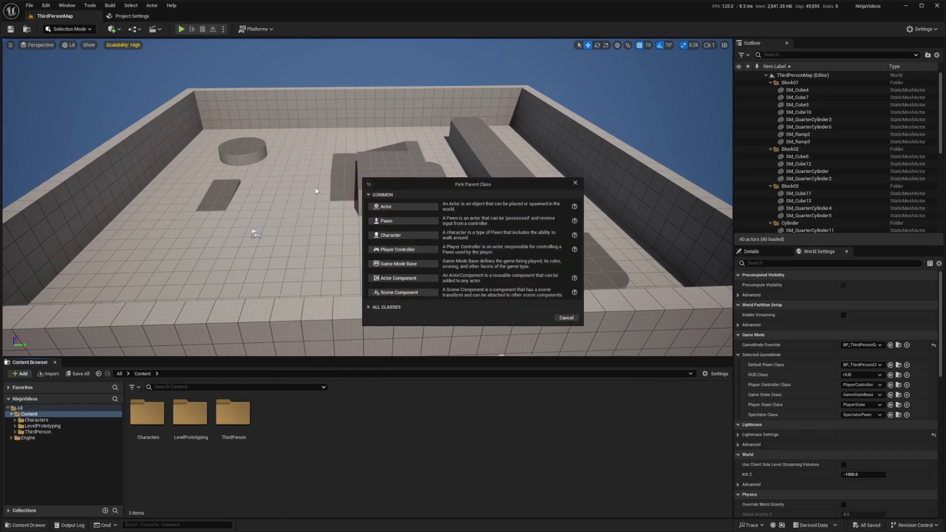
click(398, 264)
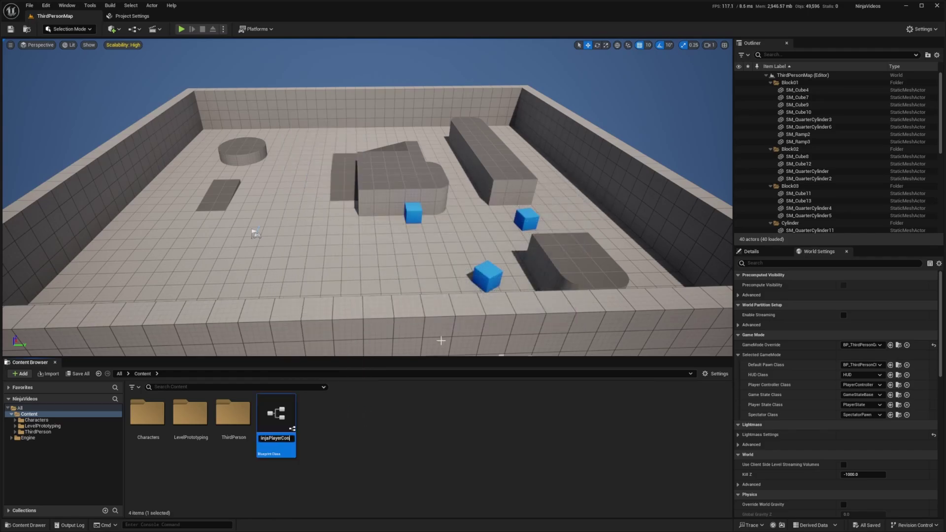
key(Return)
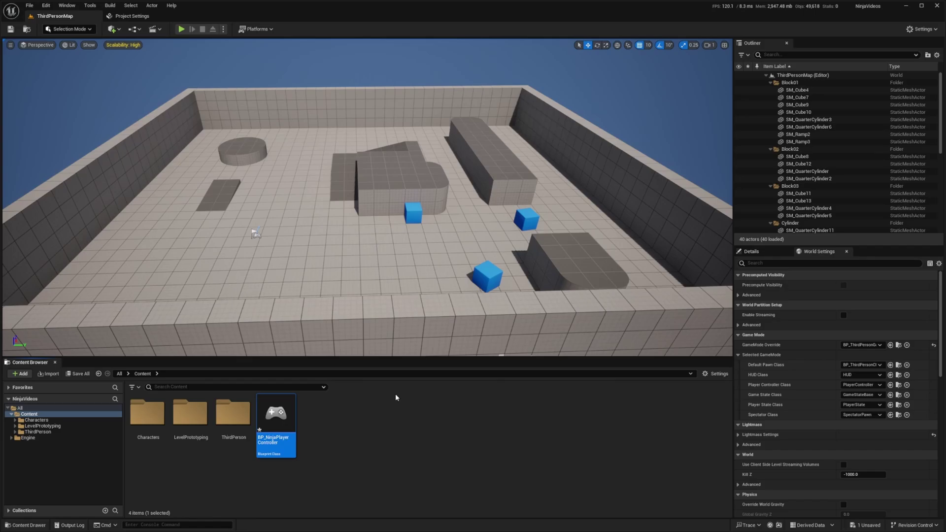
Step: Add a Ninja Input Manager component to BP_NinjaPlayerController and compile the Blueprint
double_click(283, 410)
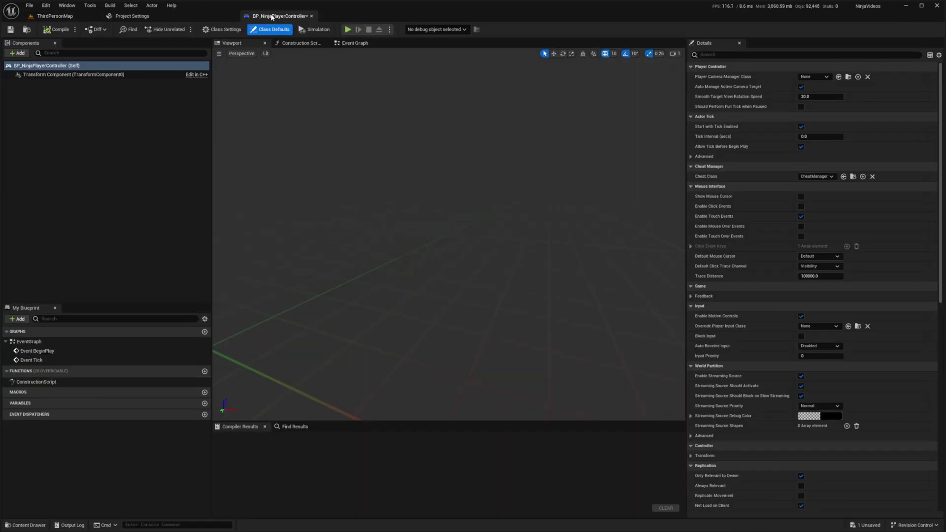
click(17, 55)
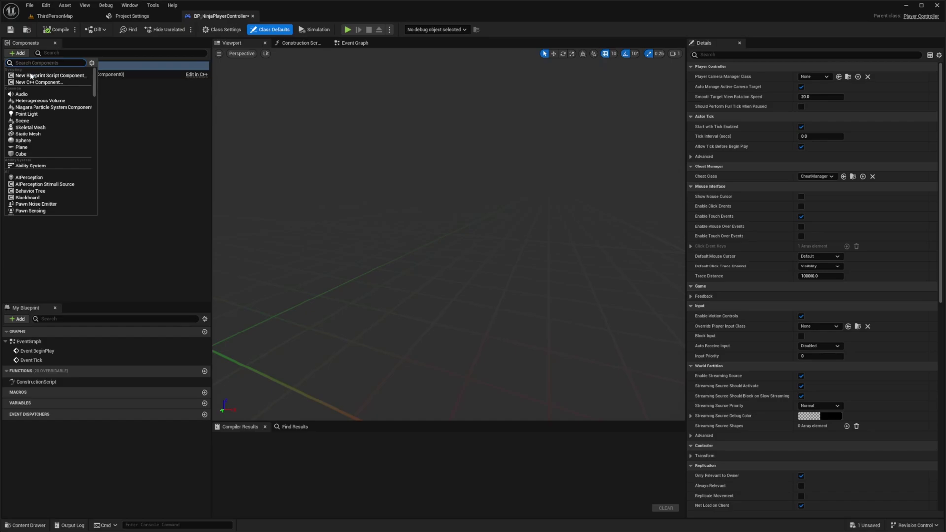
text(NinjaInputManagerComponent)
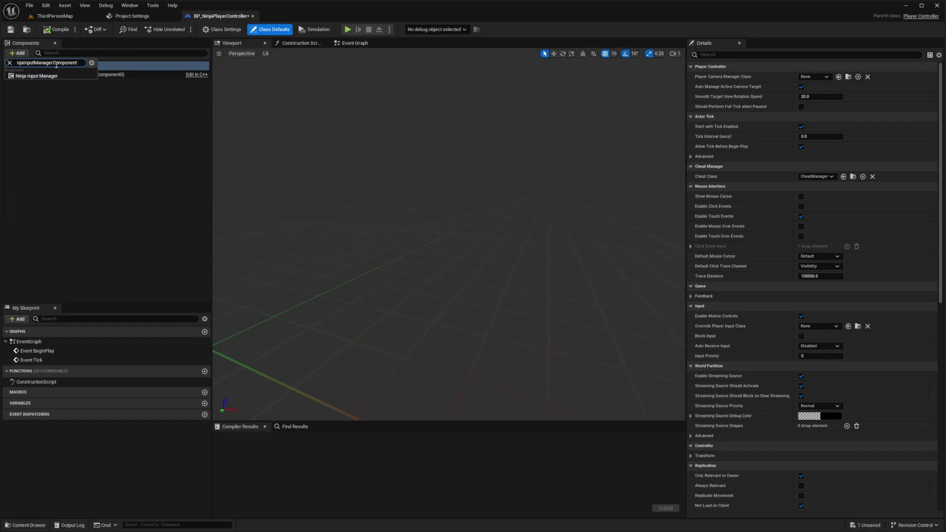
drag(58, 63, 16, 63)
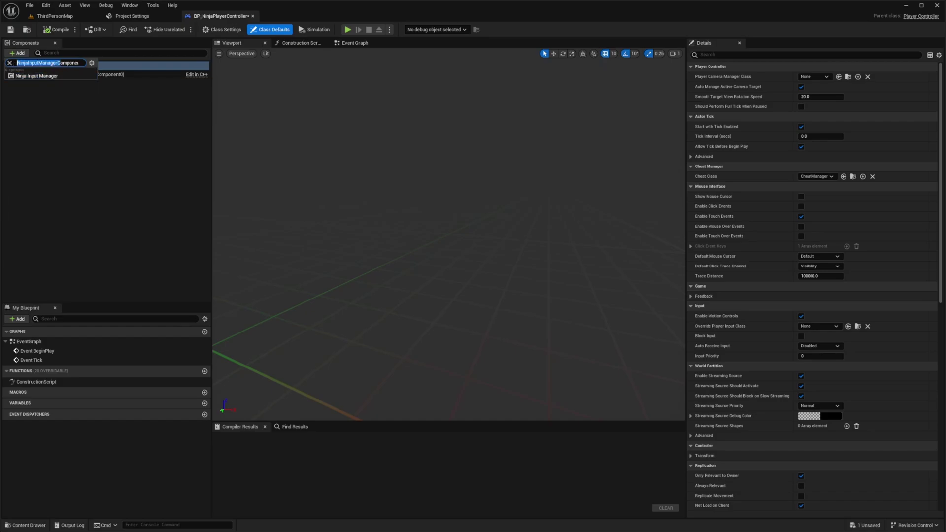
click(36, 76)
click(55, 99)
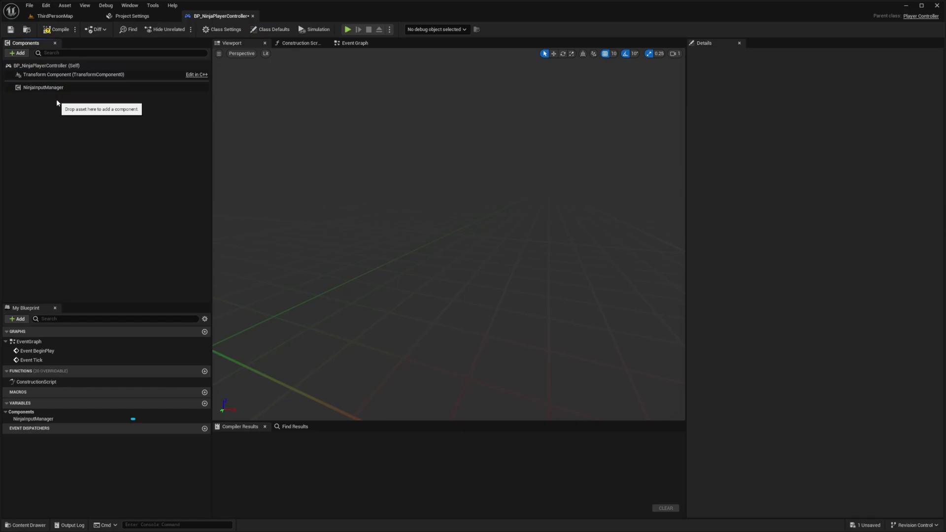
click(56, 87)
key(F7)
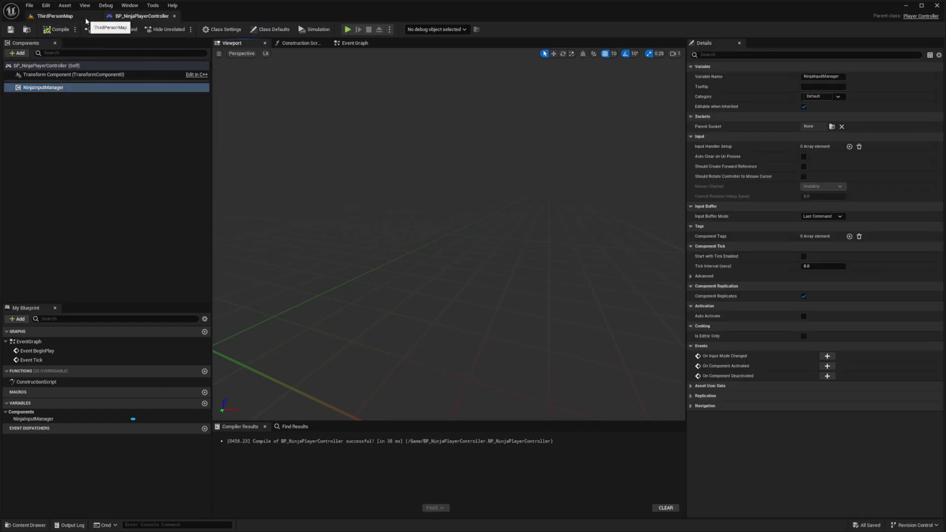
Step: Delete all nodes from the Event Graph of the default pawn class, BP_ThirdPersonCharacter, and compile it
click(54, 16)
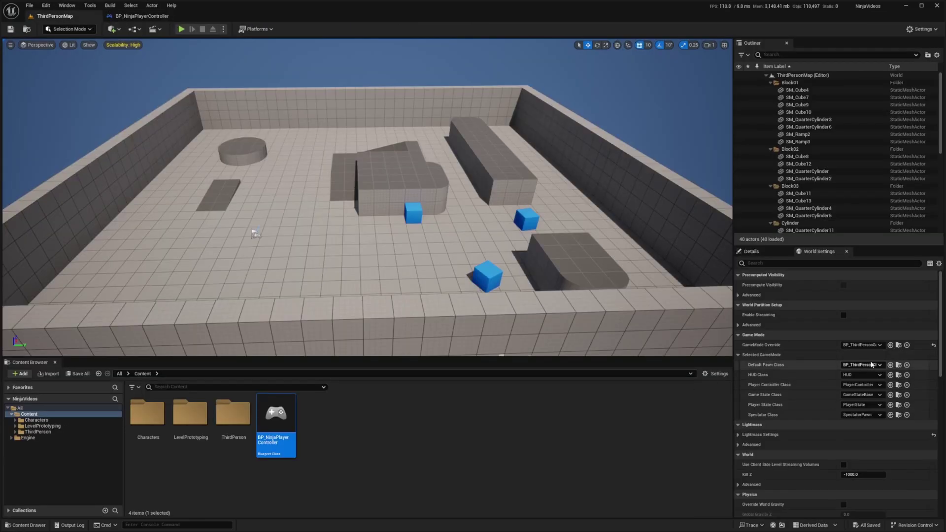
click(898, 365)
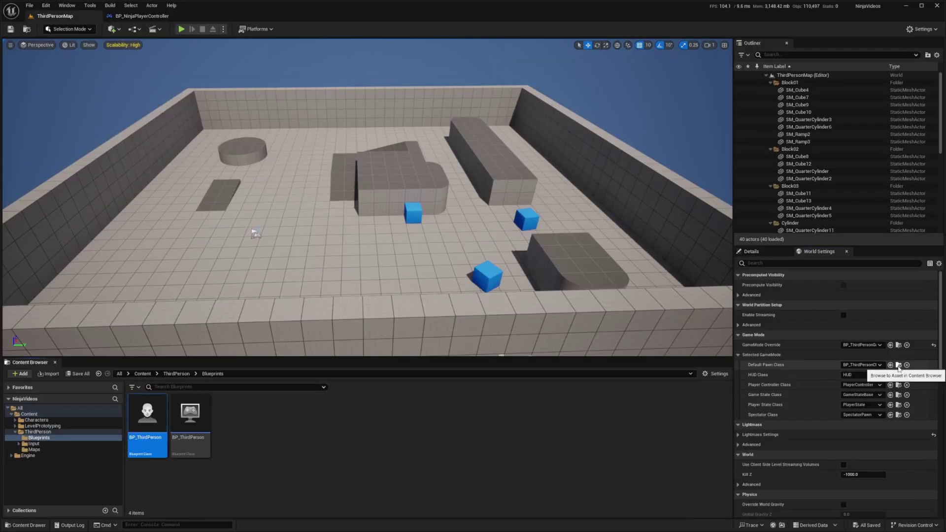
double_click(146, 416)
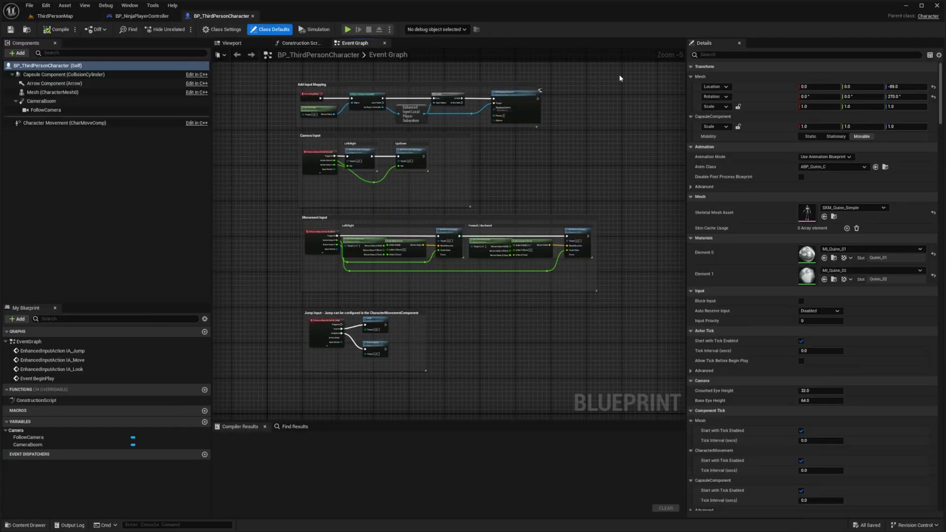
drag(619, 78, 265, 388)
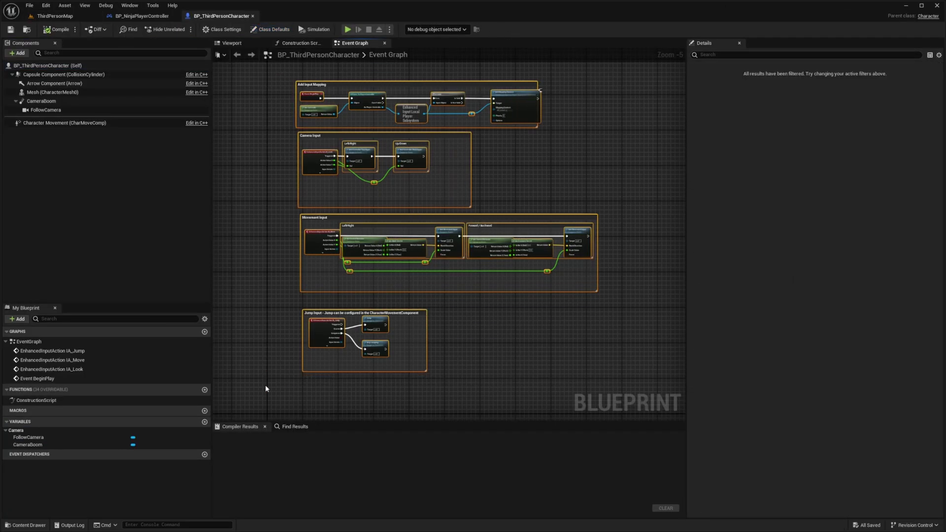
key(Delete)
click(67, 32)
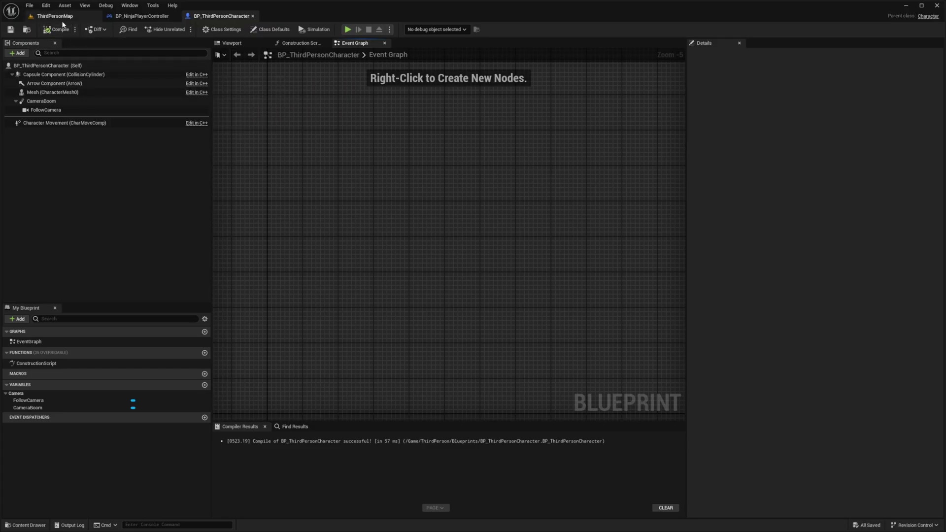
Step: Create a Ninja Input Setup asset named NIS_Gameplay in the ThirdPerson/Input folder
click(60, 17)
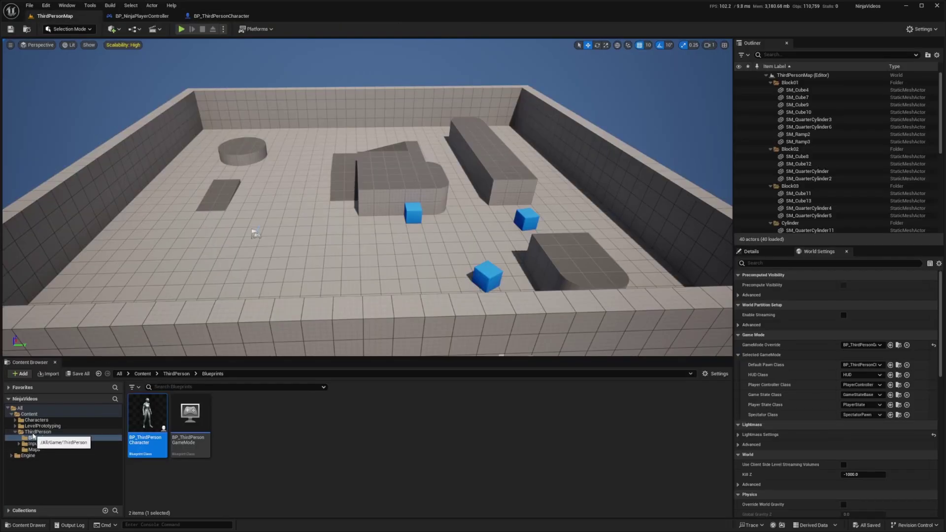
click(35, 449)
click(38, 432)
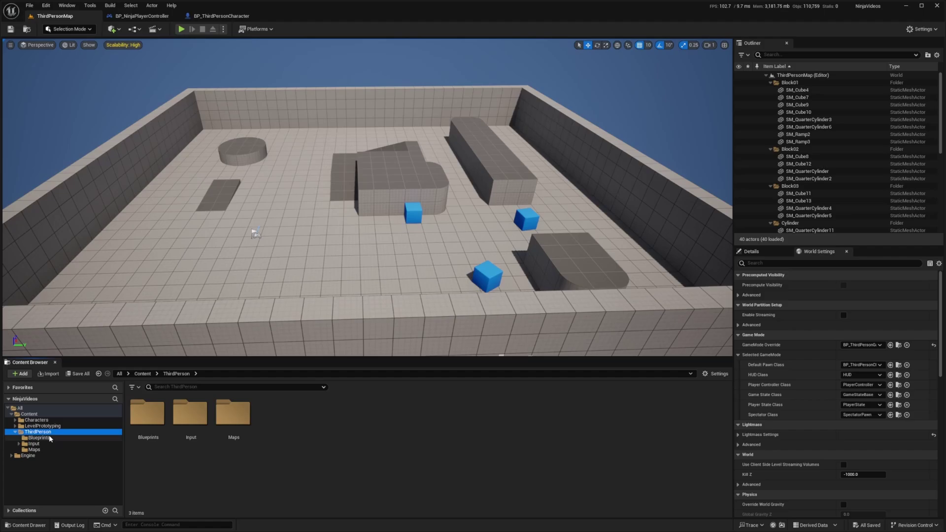
double_click(191, 414)
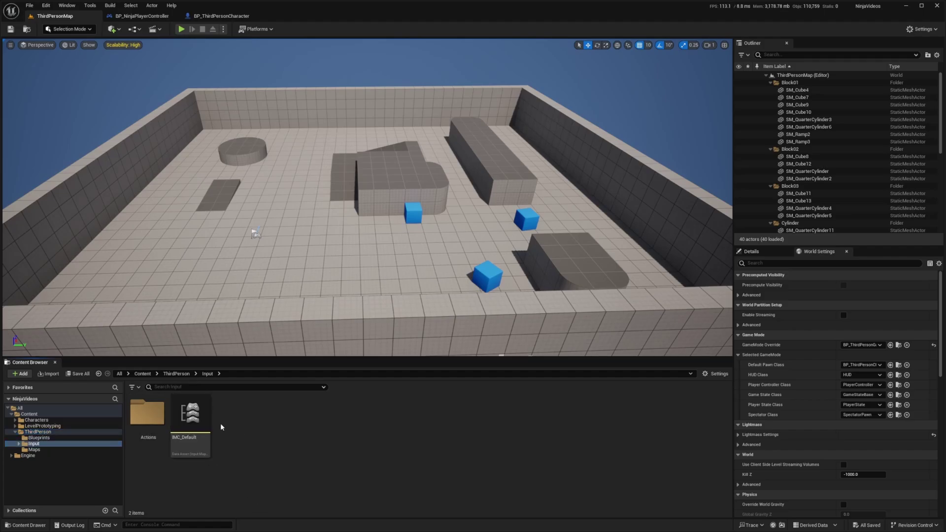
right_click(246, 423)
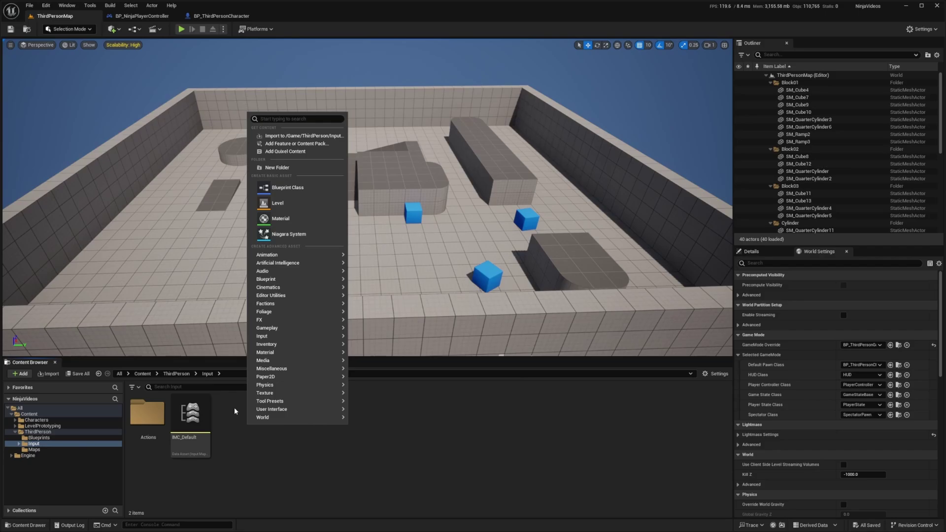
mouse_move(295, 335)
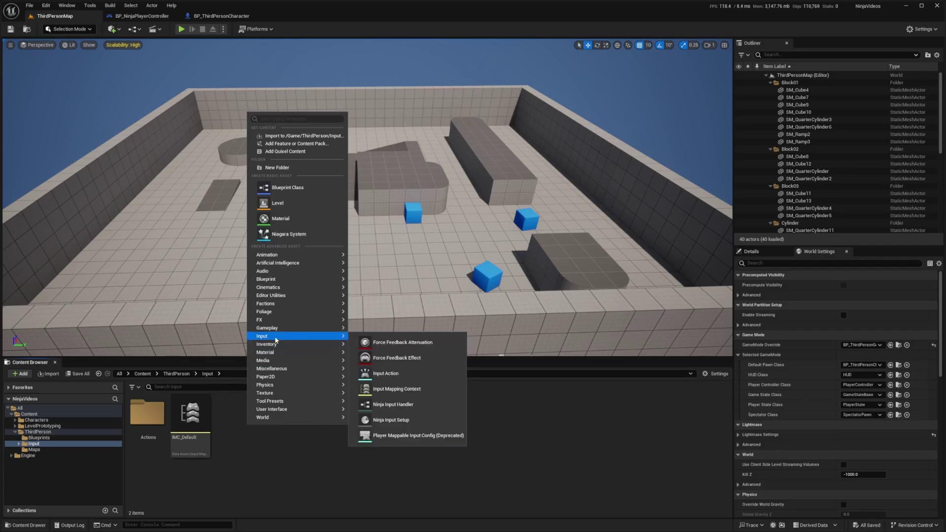
click(397, 420)
text(NIS_Gameplay)
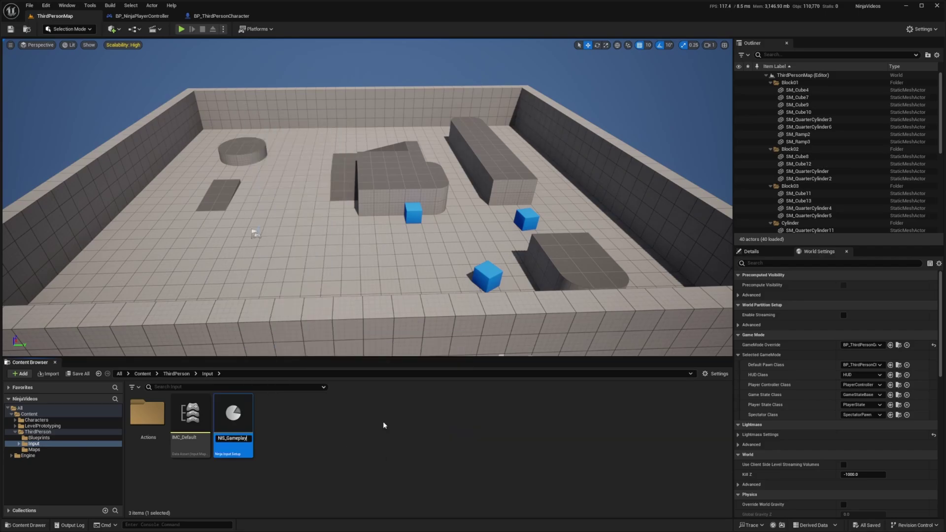
key(Return)
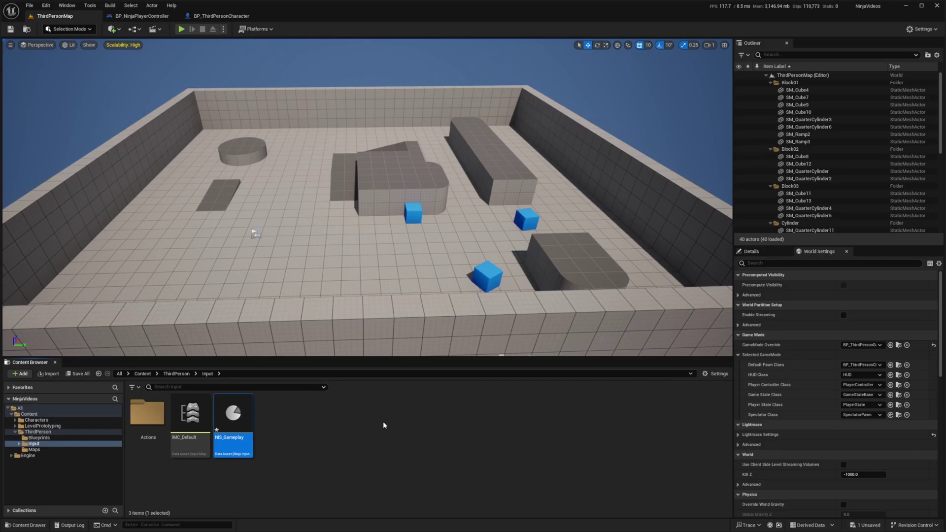
Step: Set the Input Mapping Context of NIS_Gameplay to IMC_Default
double_click(231, 415)
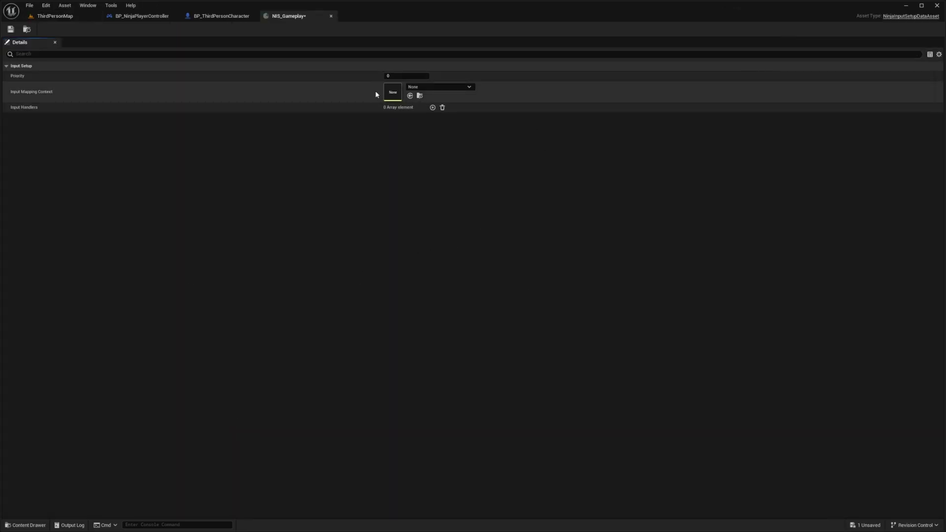
click(440, 87)
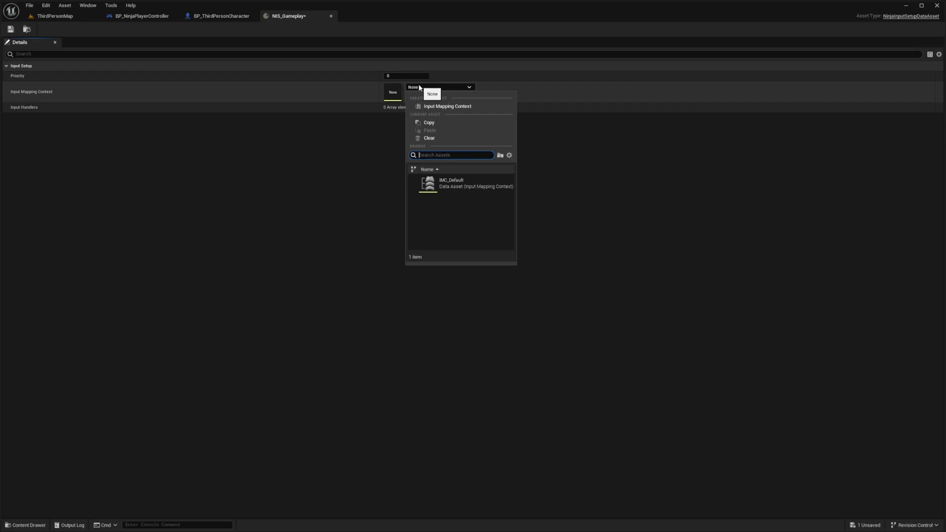
click(431, 188)
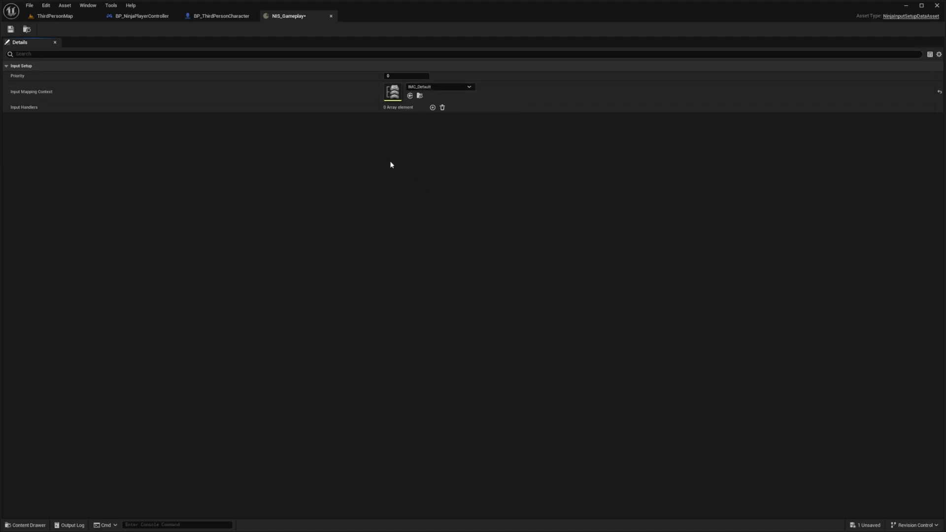
key(ctrl+s)
key(Escape)
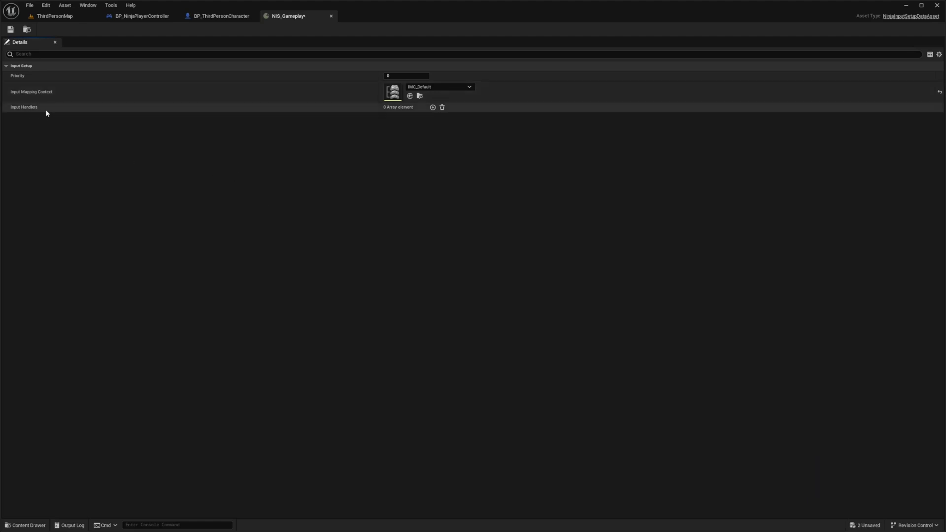
Step: Add a first input handler to NIS_Gameplay, choose GAS: Activate Ability by Tags, and expand its Input Handler settings
click(432, 108)
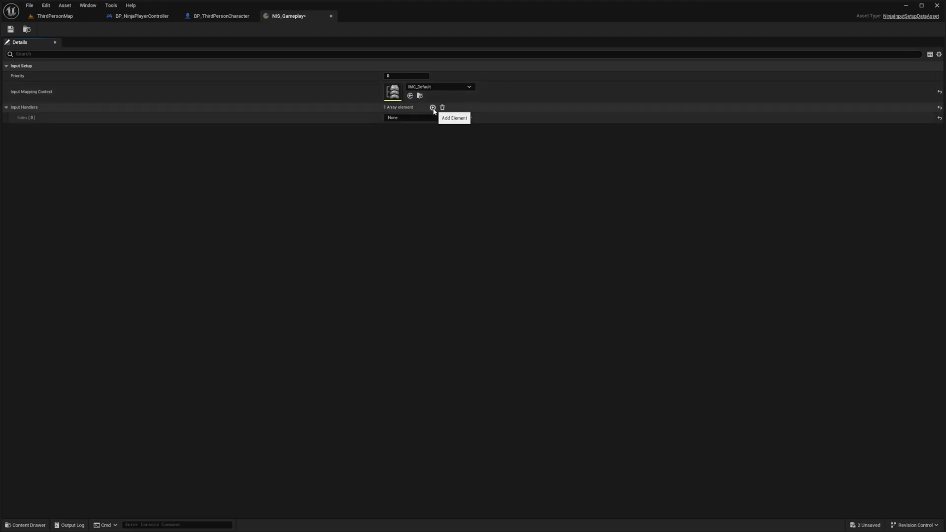
click(408, 118)
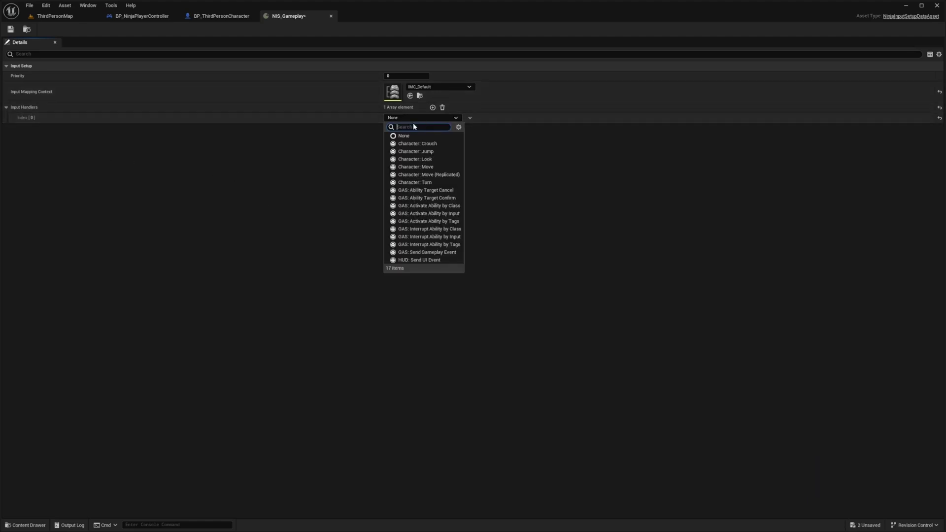
click(454, 222)
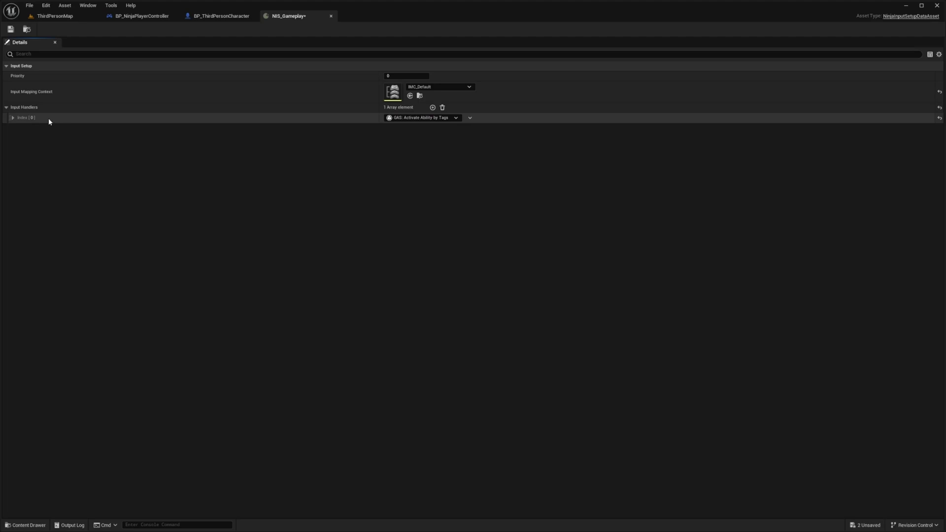
click(13, 118)
click(19, 138)
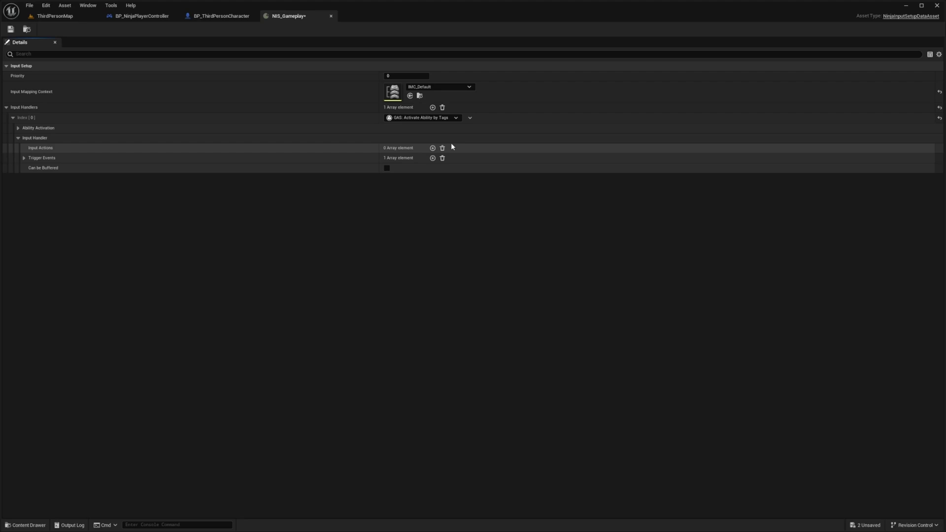
Step: Change the first input handler to Character: Move and set its input action to IA_Move
click(457, 118)
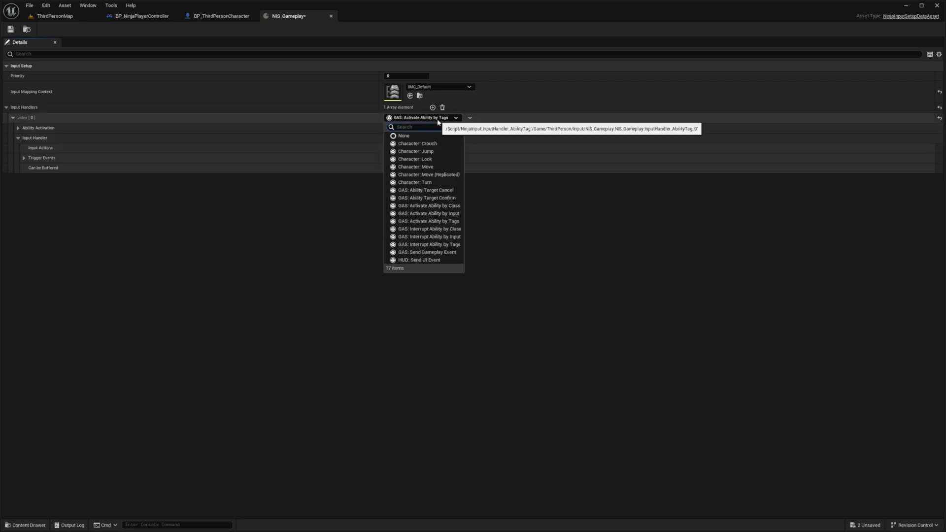
click(423, 168)
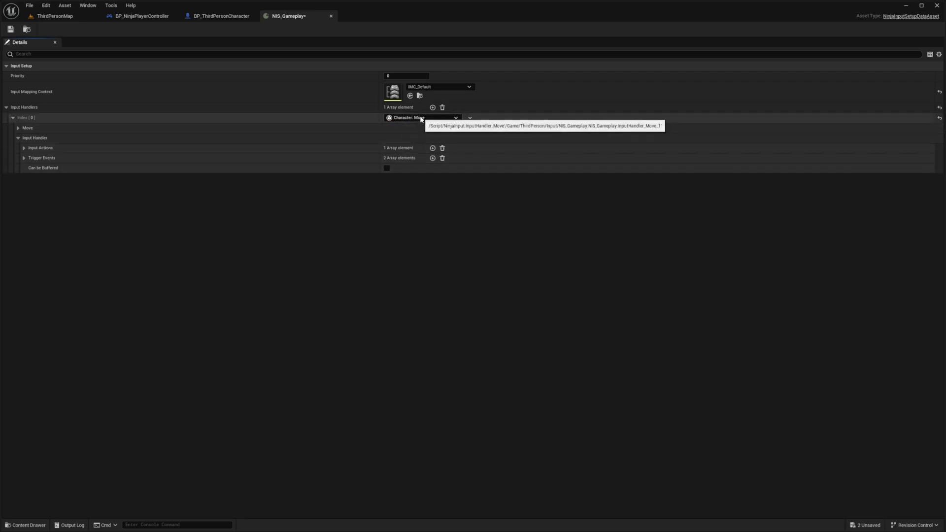
click(21, 127)
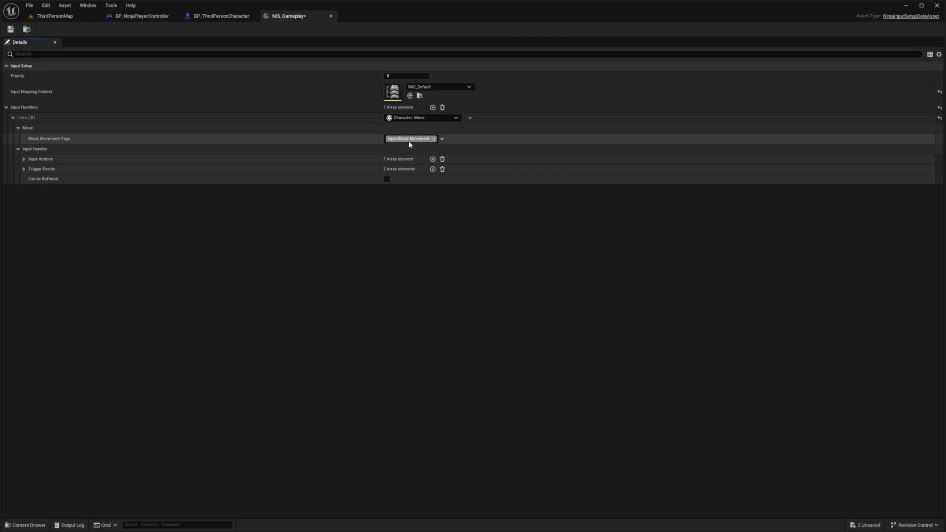
click(24, 159)
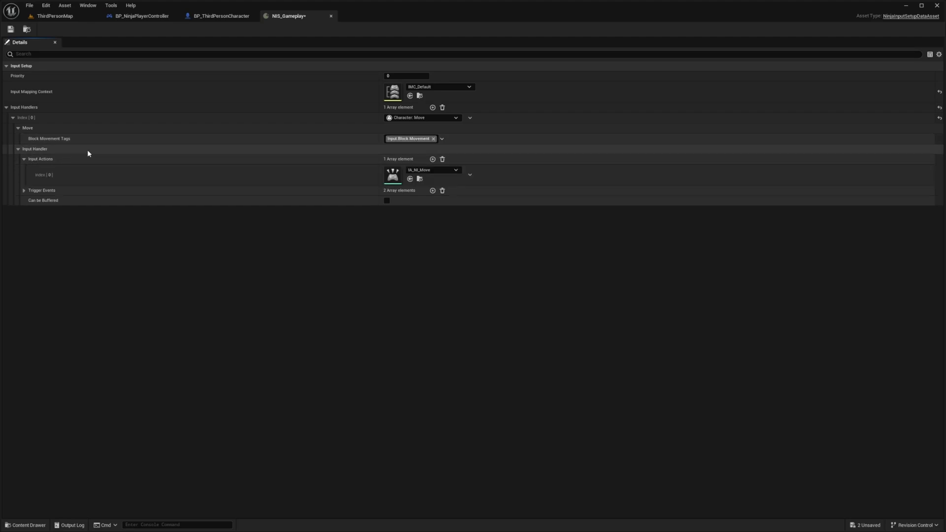
click(428, 170)
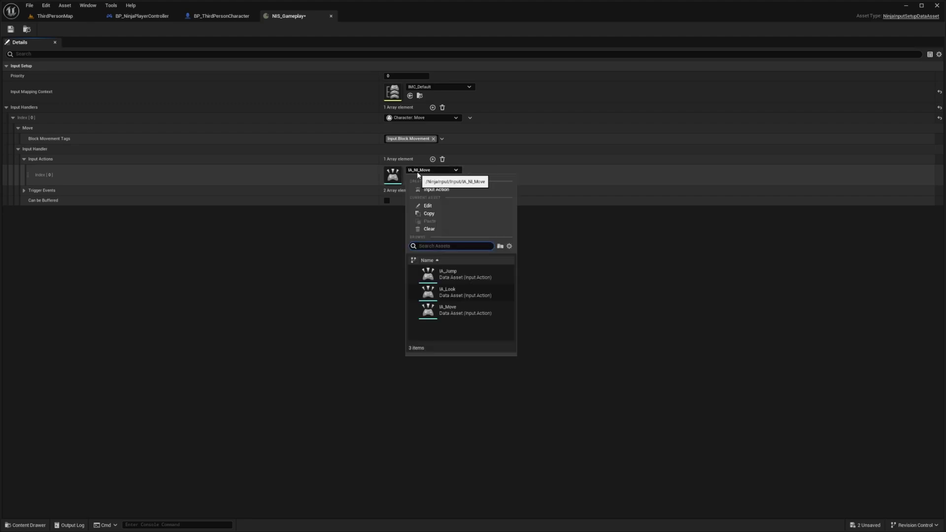
click(444, 312)
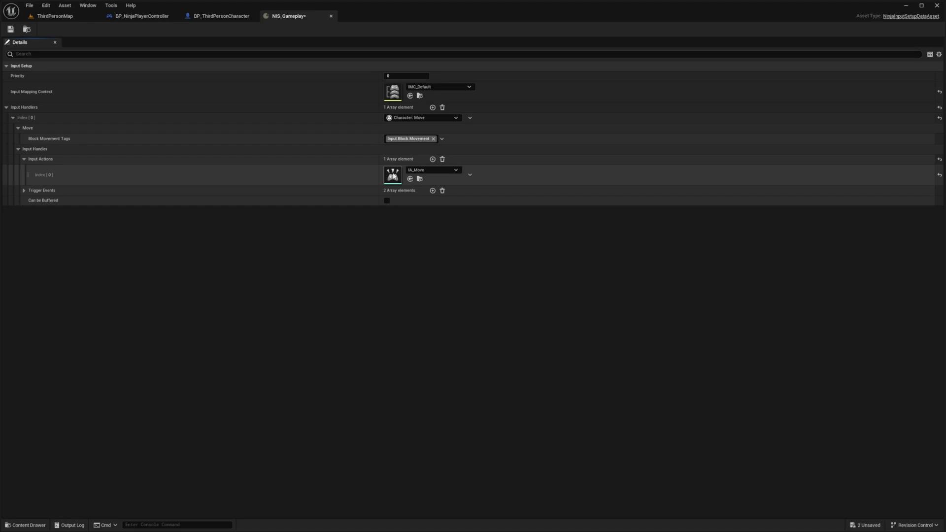
click(23, 191)
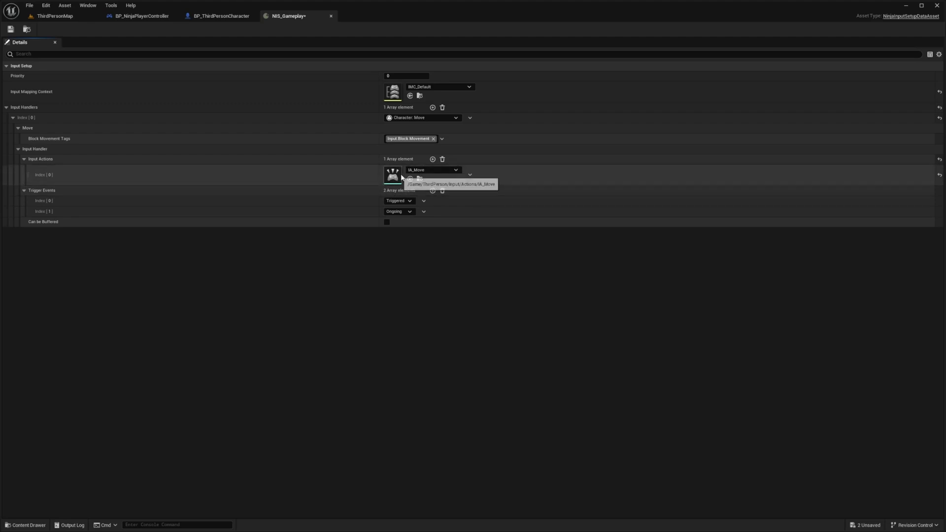
Step: Add a second input handler of type Character: Look and set its input action to IA_Look
click(432, 107)
click(413, 232)
click(422, 274)
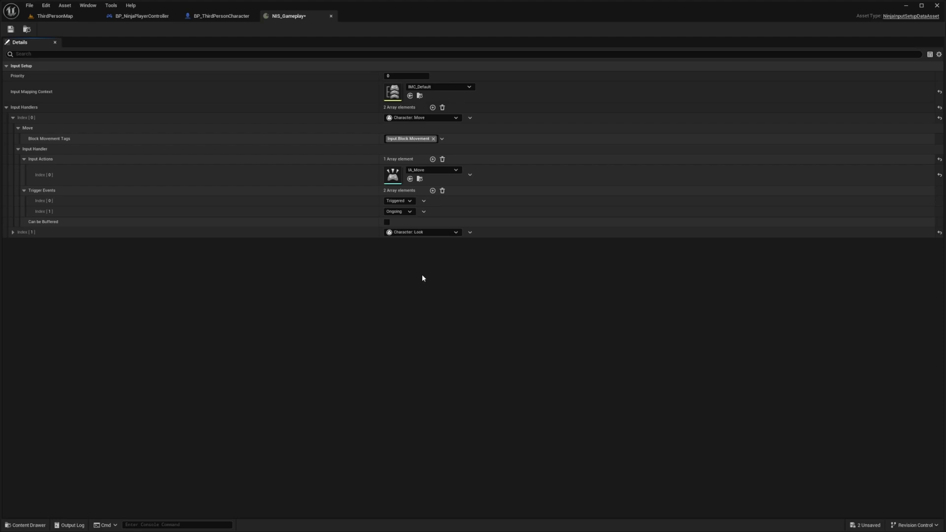
click(13, 232)
click(18, 252)
click(18, 243)
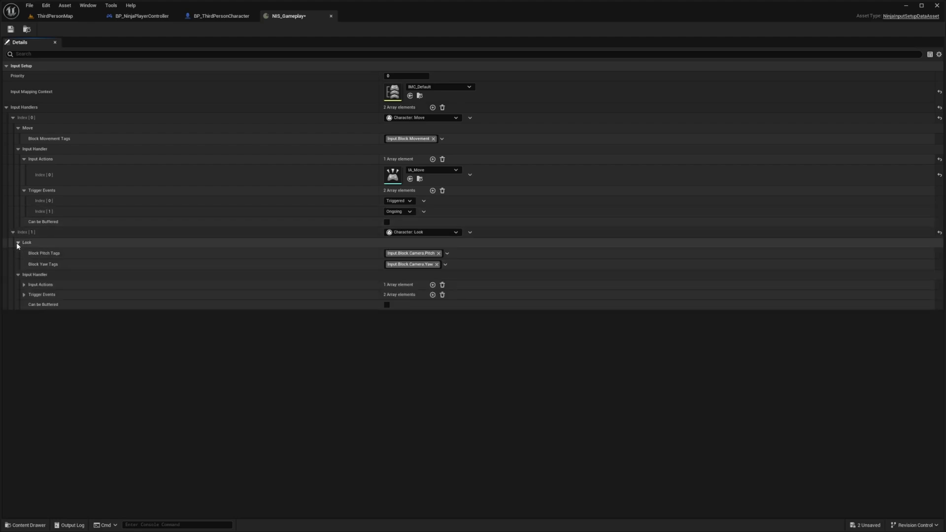
click(23, 284)
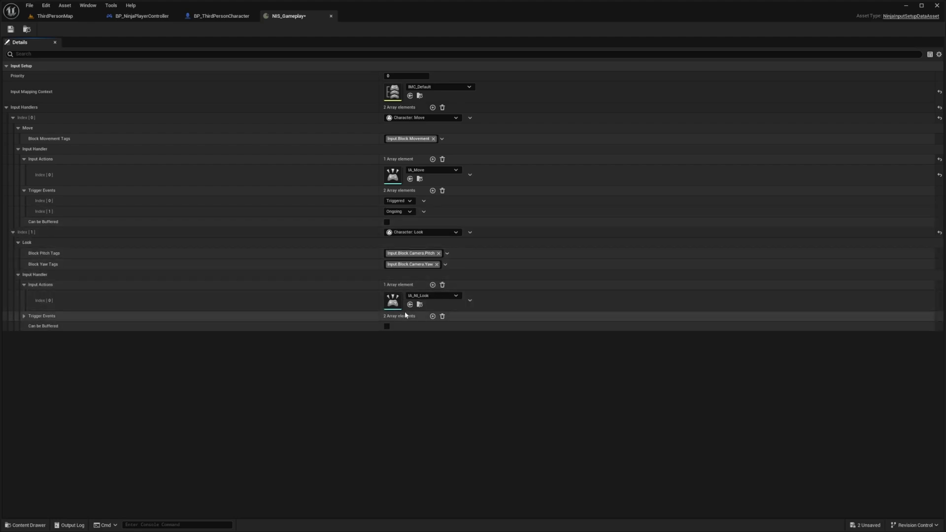
click(433, 296)
click(452, 418)
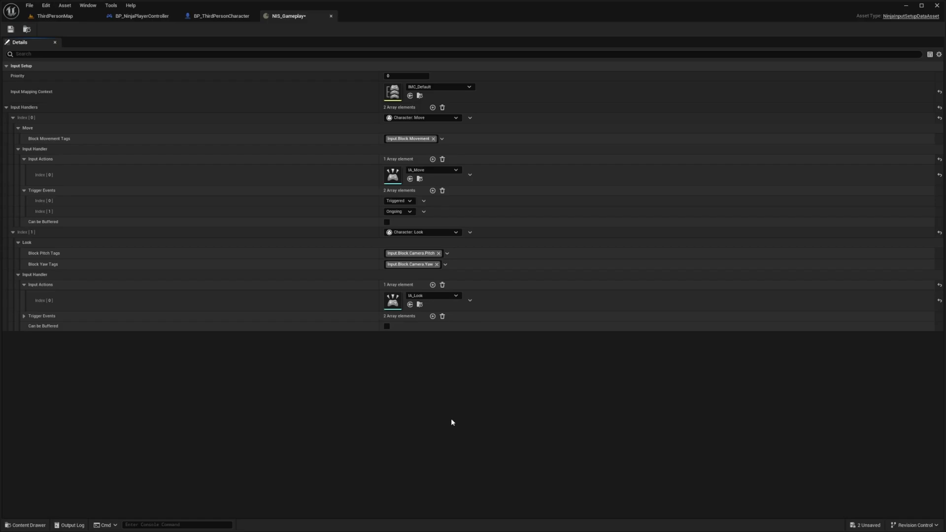
Step: Check the available input actions in the ThirdPerson/Input/Actions folder and return to NIS_Gameplay
click(78, 19)
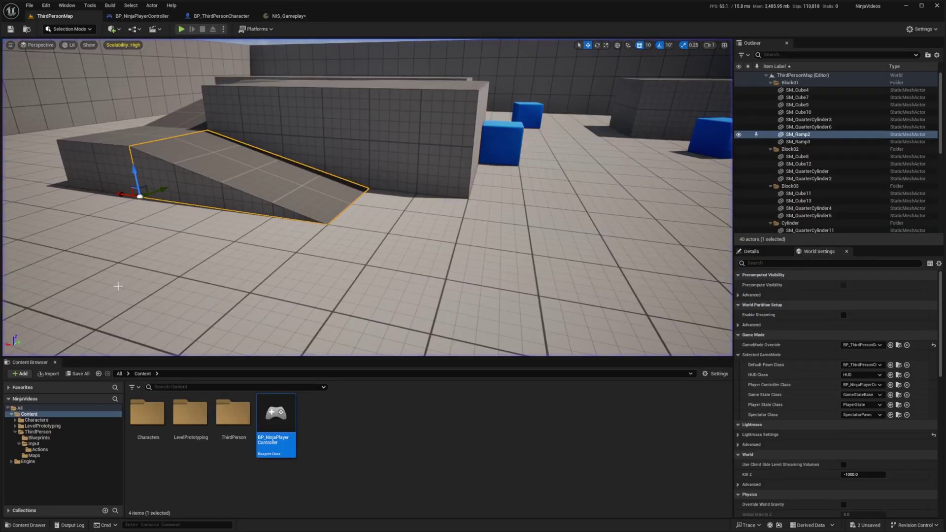
click(34, 443)
double_click(153, 430)
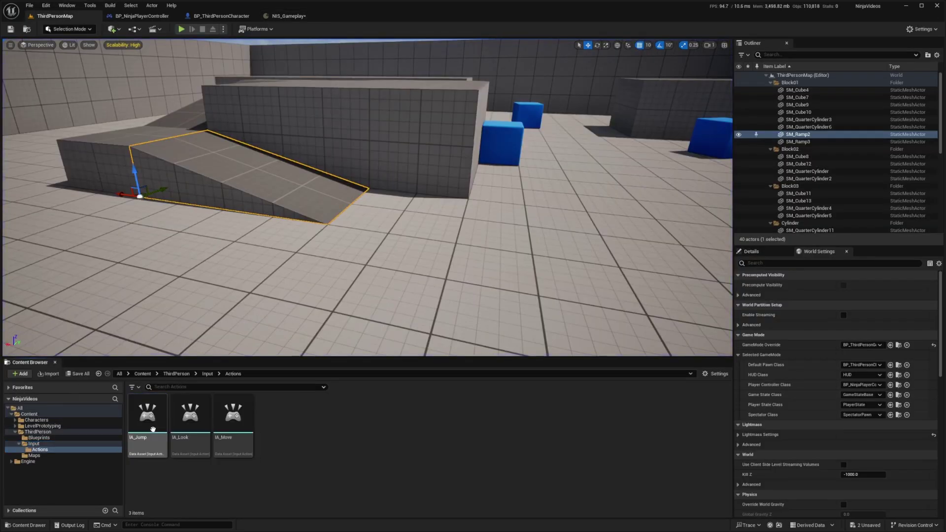
click(288, 15)
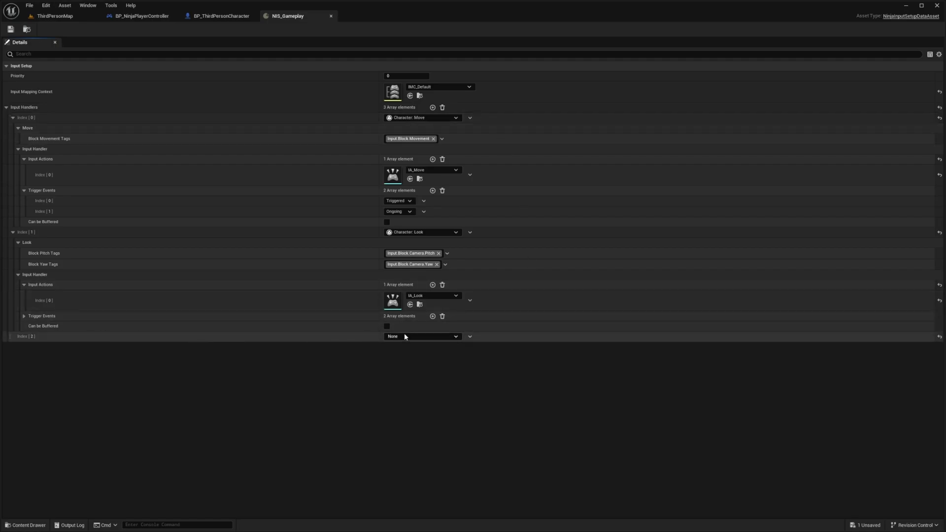
Step: Save NIS_Gameplay with an empty third input handler and review the Asset Check messages in the Message Log
key(ctrl+s)
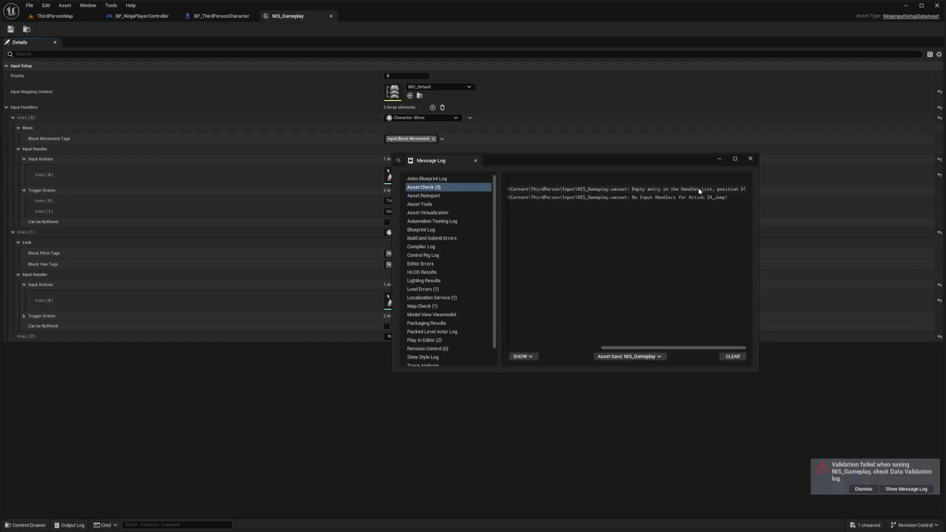
click(740, 191)
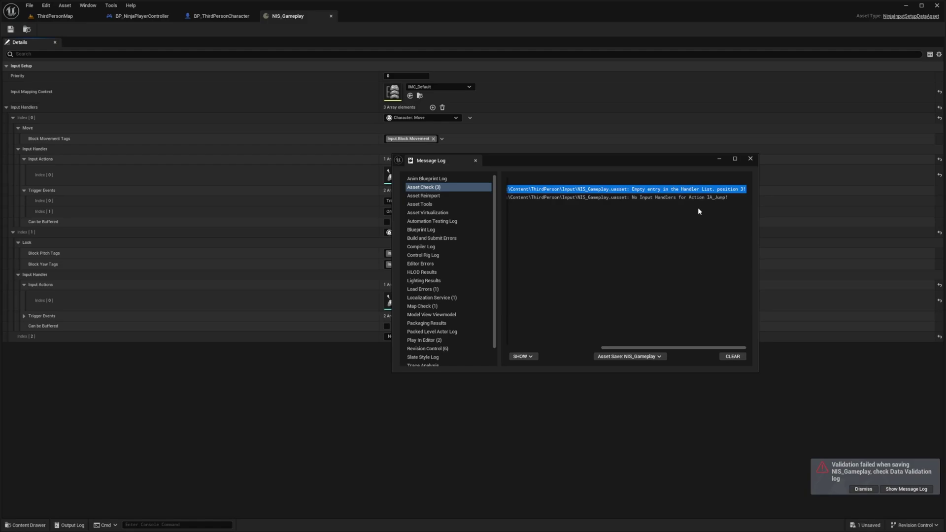
click(648, 197)
click(750, 159)
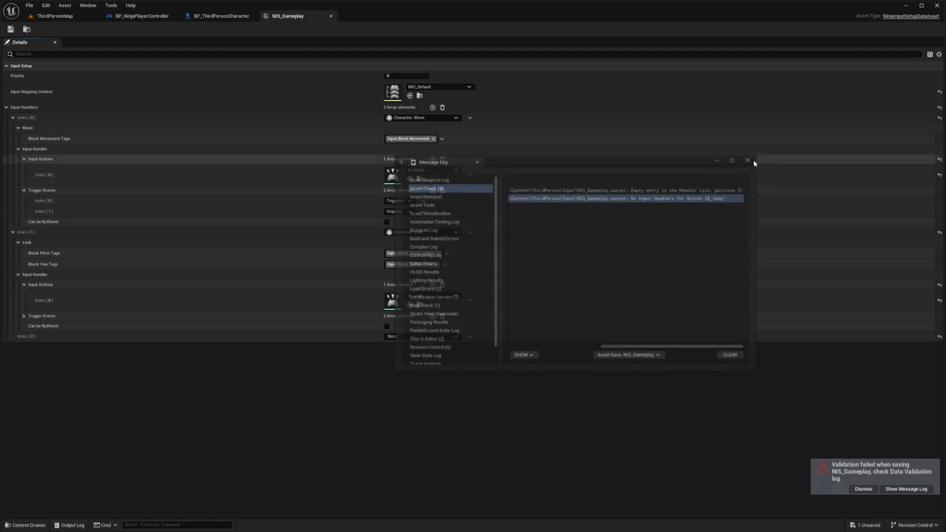
Step: Set the third input handler to Character: Jump with IA_Jump as its input action, and save NIS_Gameplay
click(399, 335)
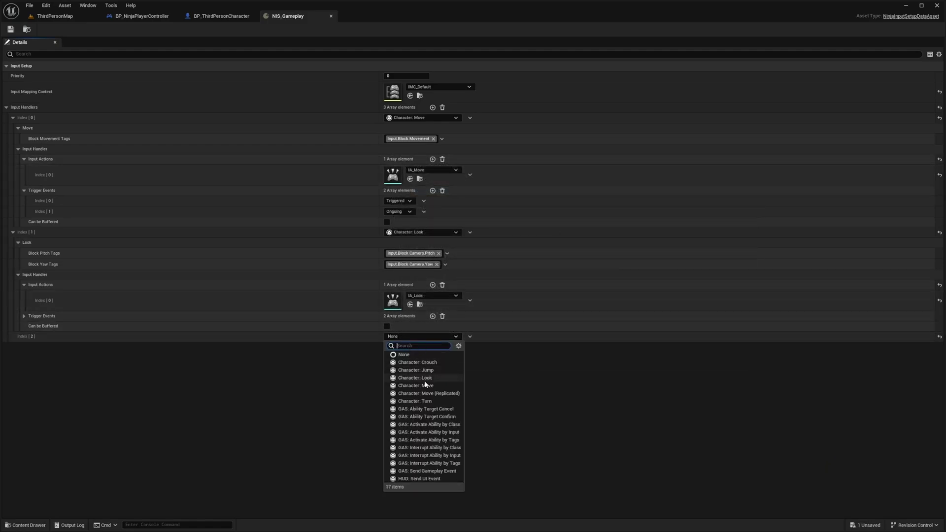
click(420, 371)
click(18, 356)
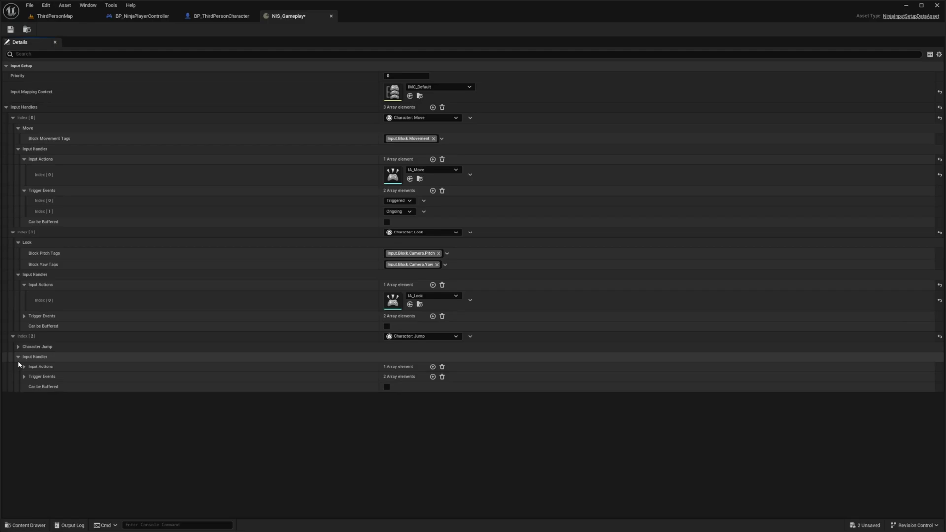
click(18, 347)
click(24, 378)
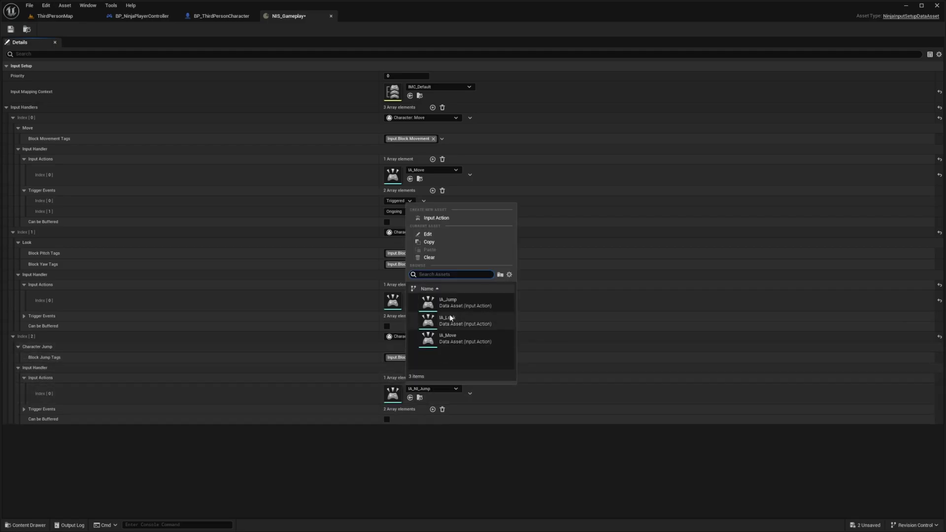
click(448, 302)
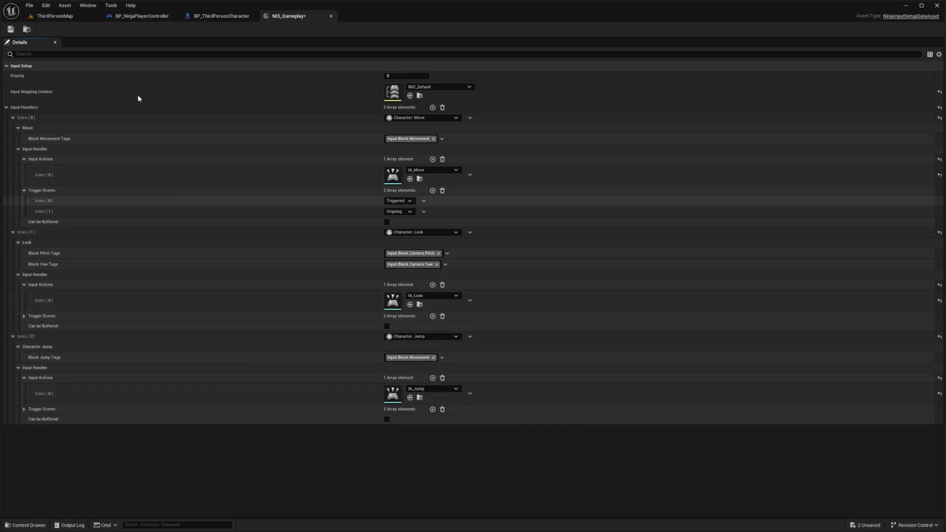
key(ctrl+s)
click(230, 243)
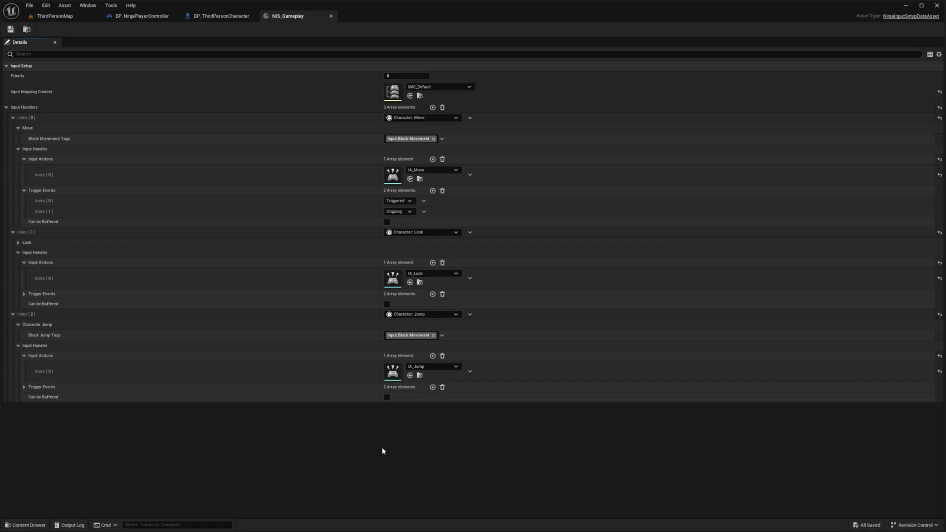
Step: Add NIS_Gameplay to the Input Handler Setup of the NinjaInputManager component in BP_NinjaPlayerController and save the Blueprint
click(139, 17)
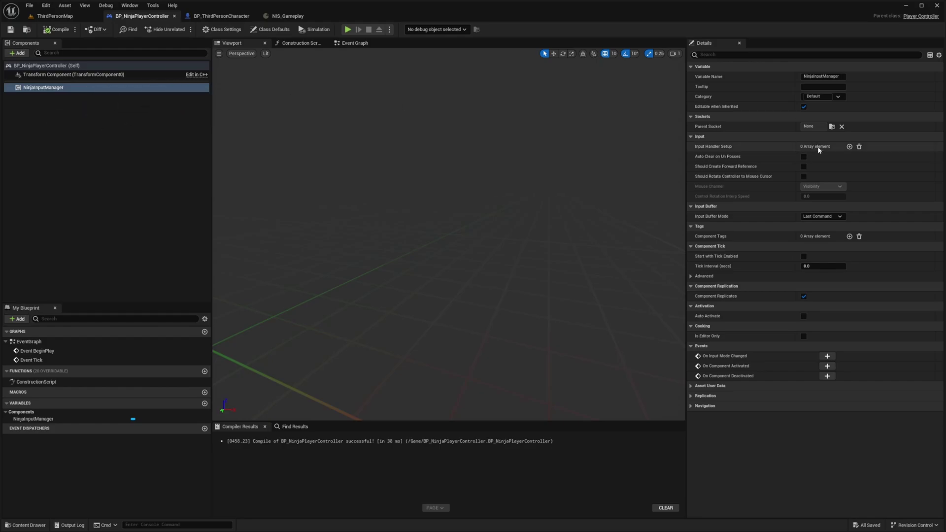
click(40, 89)
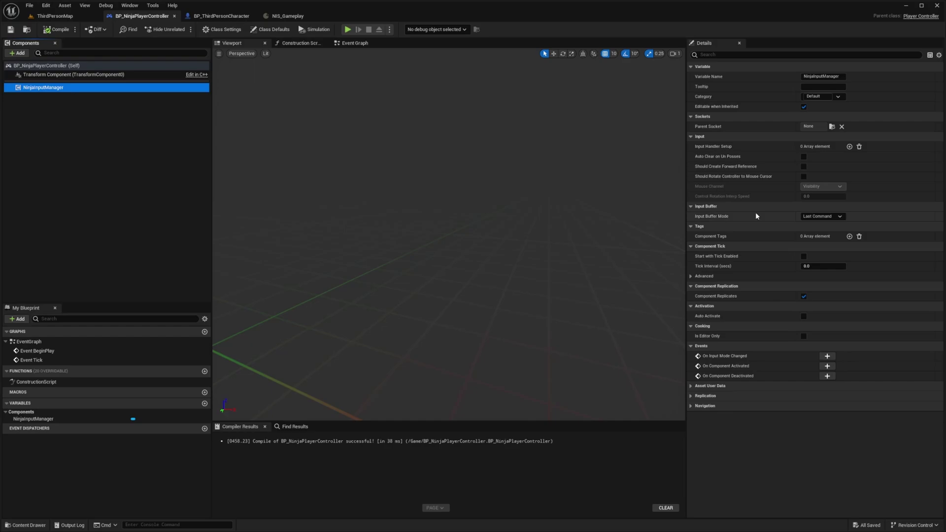
mouse_move(707, 150)
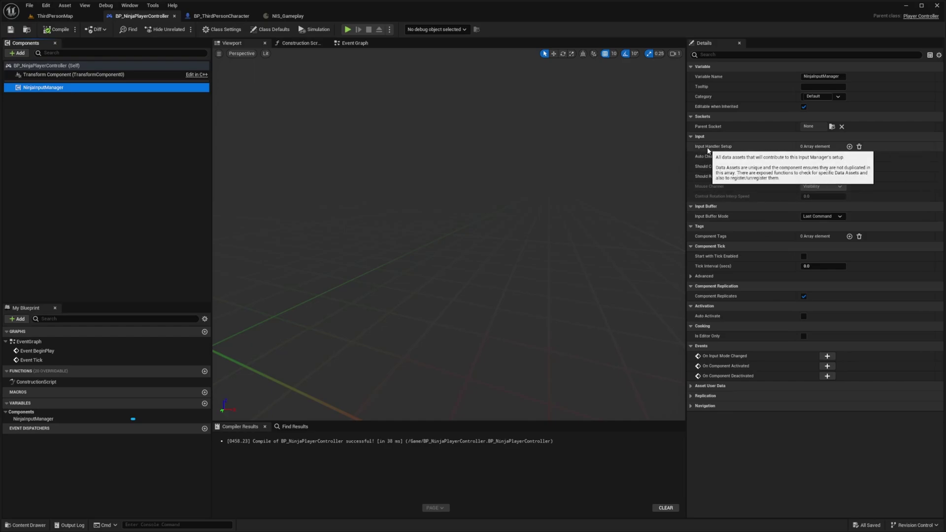
click(849, 147)
click(850, 158)
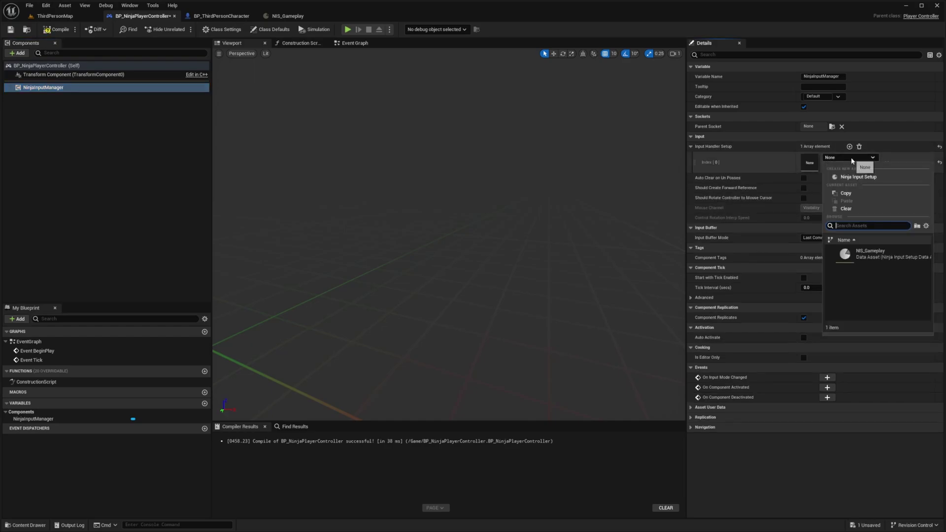
click(849, 259)
key(ctrl+s)
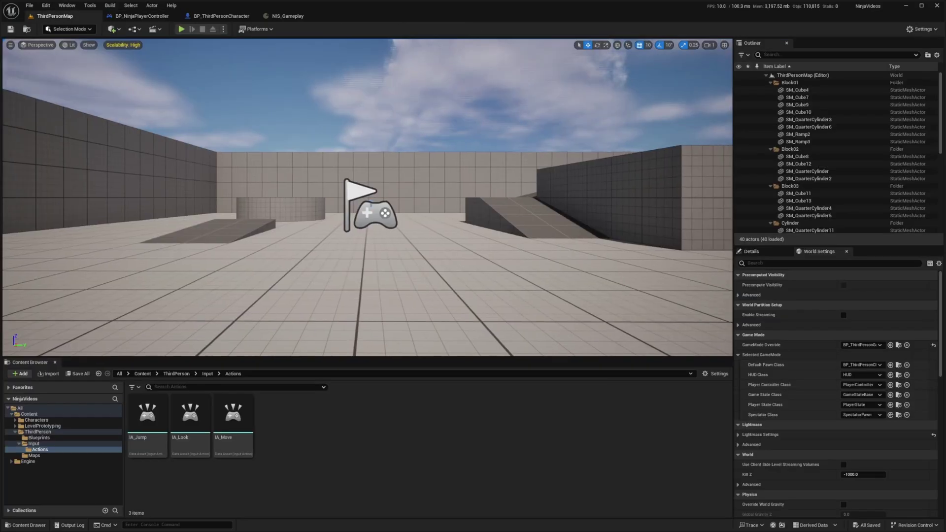
Step: Set the Player Controller Class in ThirdPersonMap's World Settings to BP_NinjaPlayerController
right_drag(228, 336, 228, 337)
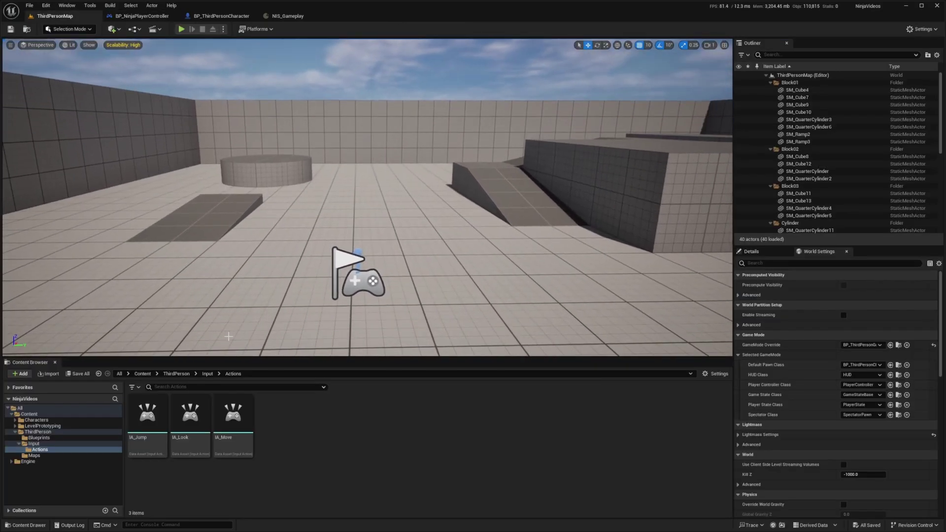
click(207, 375)
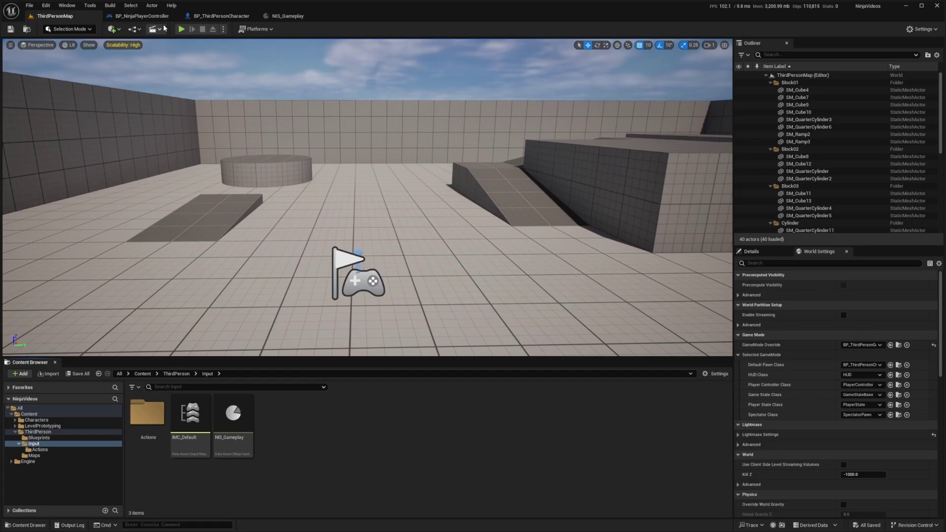
click(151, 18)
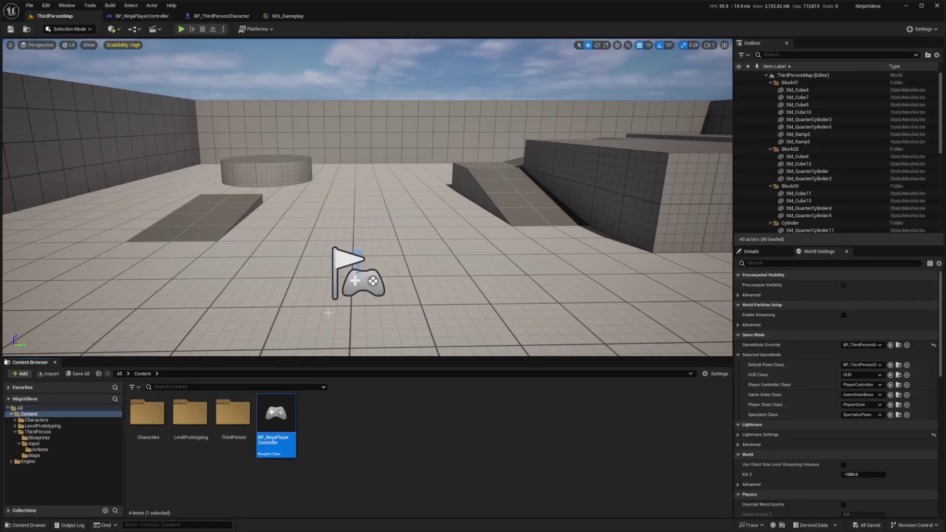
drag(271, 416, 858, 384)
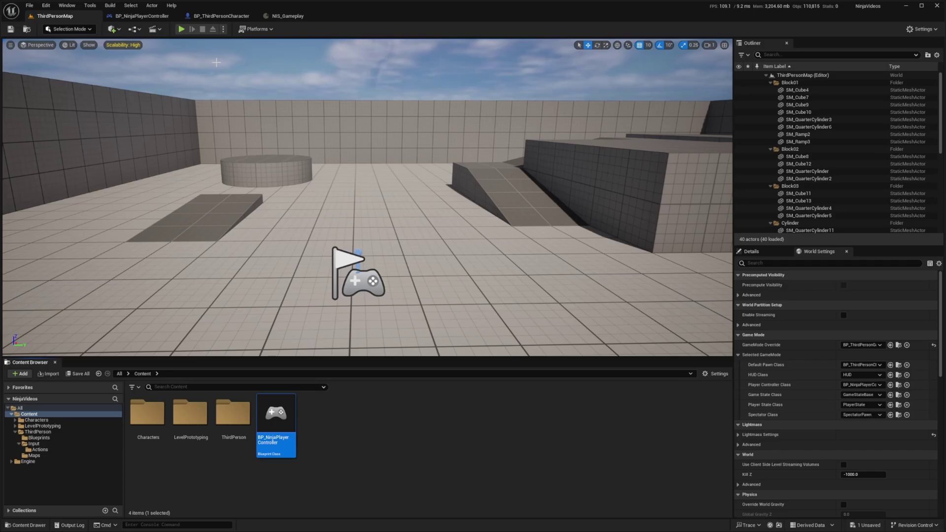
Step: Play-test ThirdPersonMap, running and jumping with the character to check the move, look and jump handlers
click(182, 29)
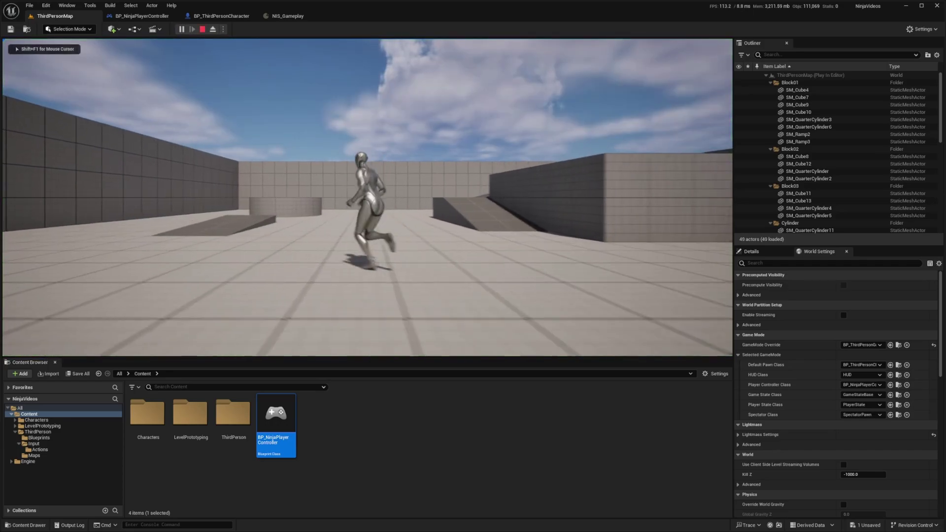
key(space)
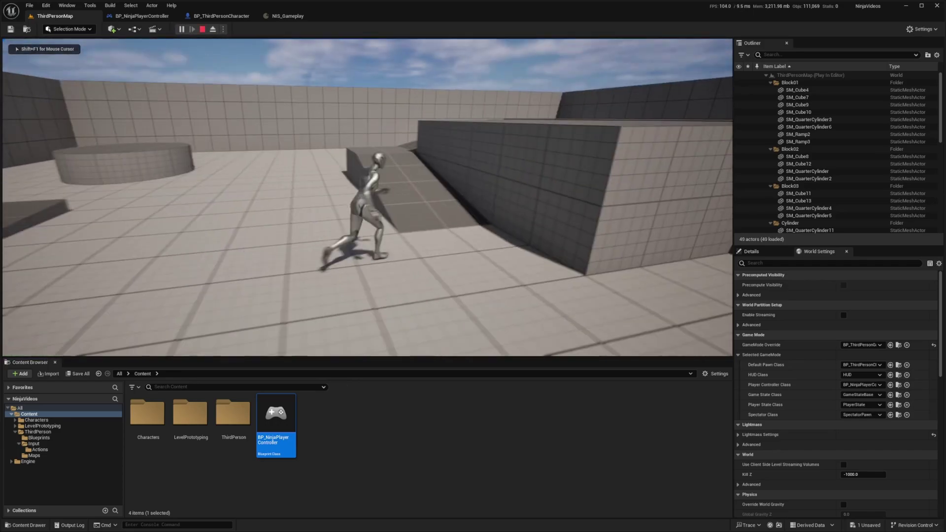
key(space)
key(w)
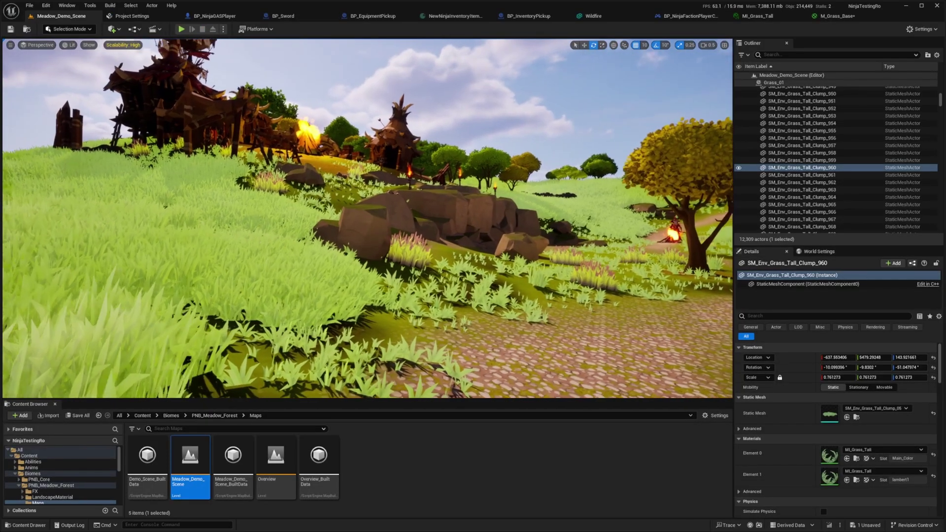
Step: In the NinjaTestingRo project, open the GA_Attack_01 ability from Content/Abilities/GameplayAbilities
click(59, 456)
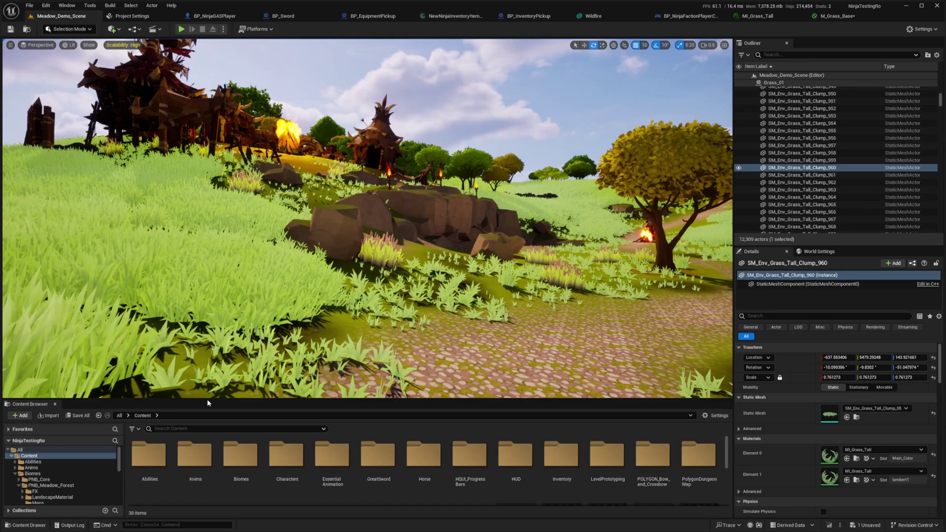
drag(202, 399, 202, 341)
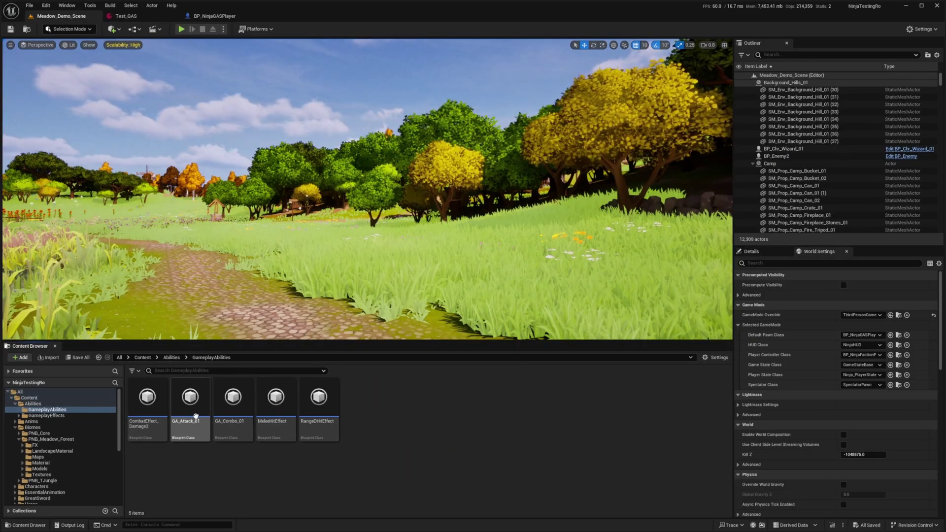
double_click(235, 395)
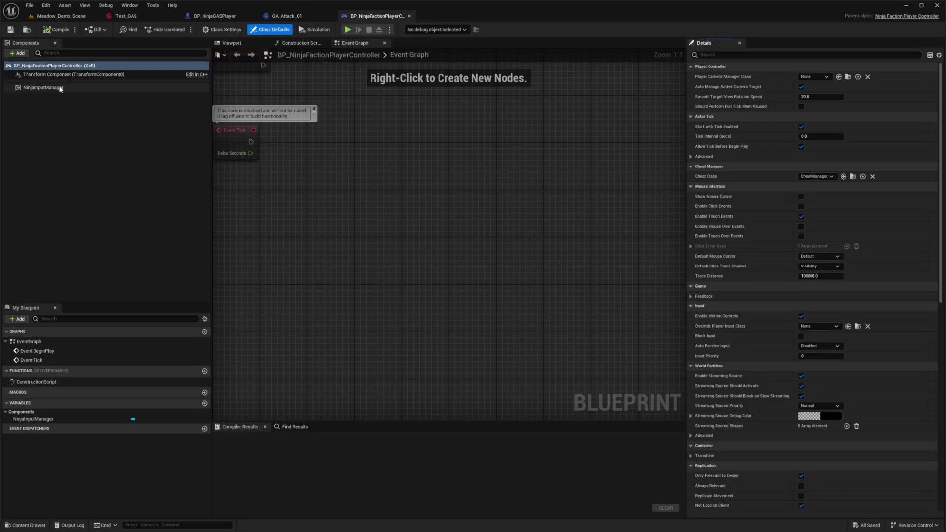
Step: Open the NIS_IMC input setup assigned to the NinjaInputManager component in BP_NinjaFactionPlayerController
click(59, 88)
double_click(809, 163)
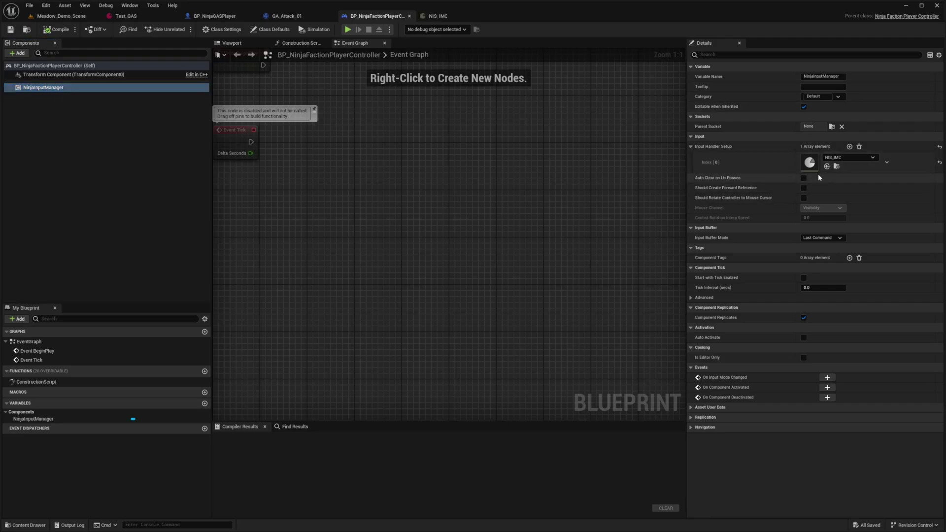
double_click(810, 162)
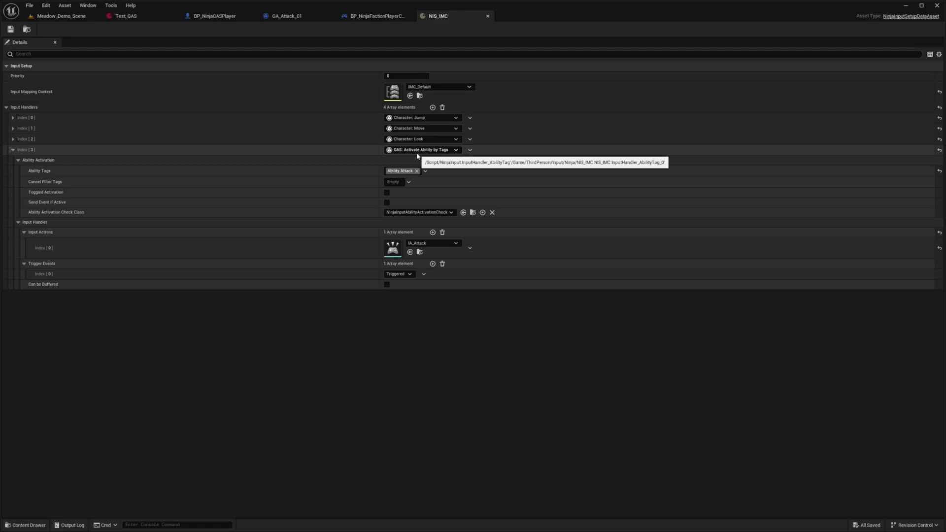
Step: Inspect the IA_Attack input action used by the GAS: Activate Ability by Tags handler and its mapping in IMC_Default
double_click(393, 248)
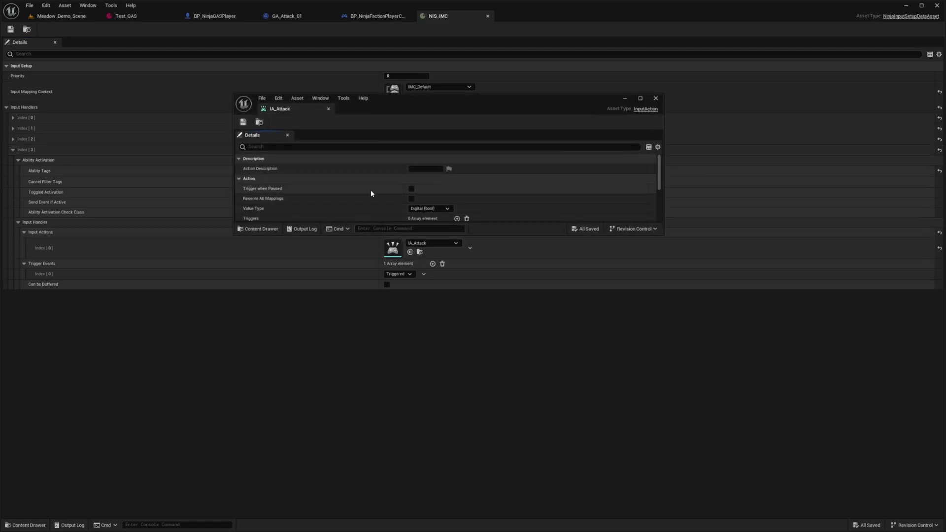
scroll(370, 197, down, 3)
click(655, 98)
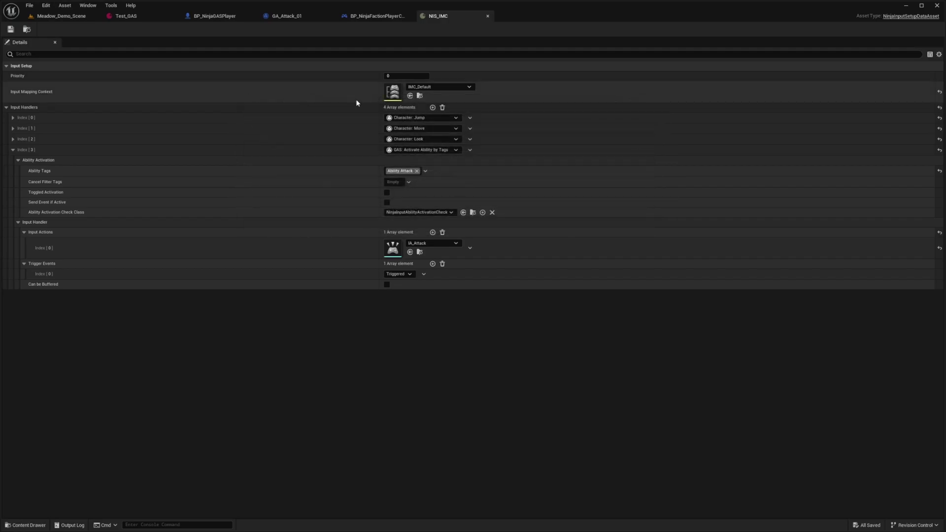
double_click(393, 89)
click(245, 209)
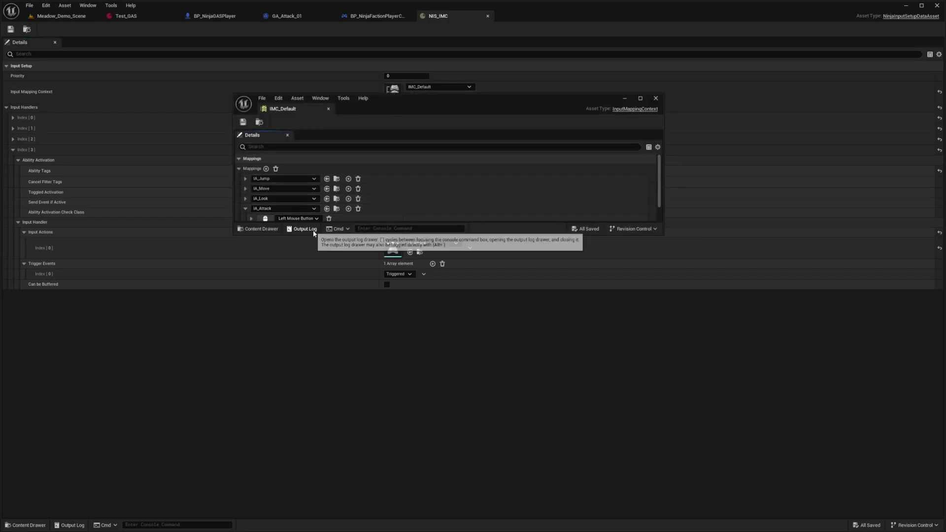
click(405, 262)
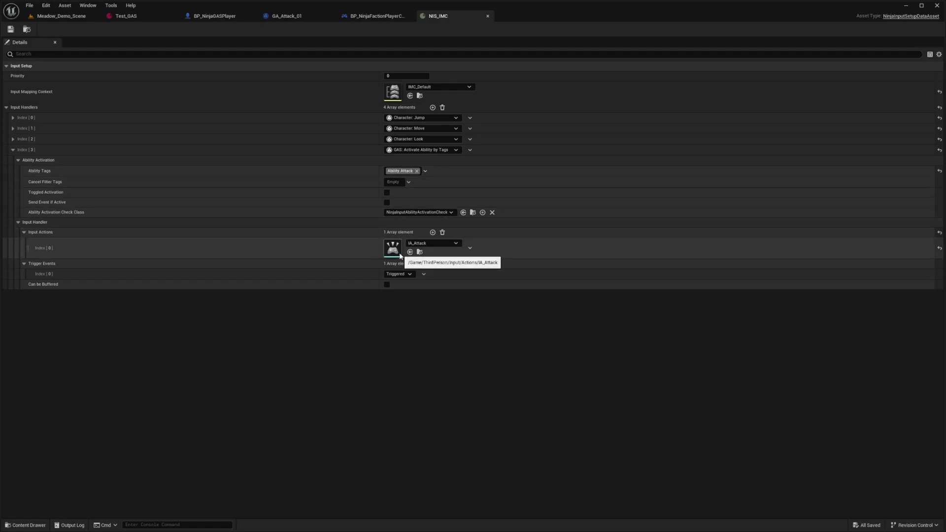
Step: Open the data-only GA_Attack_01 ability in the full Blueprint editor
click(287, 18)
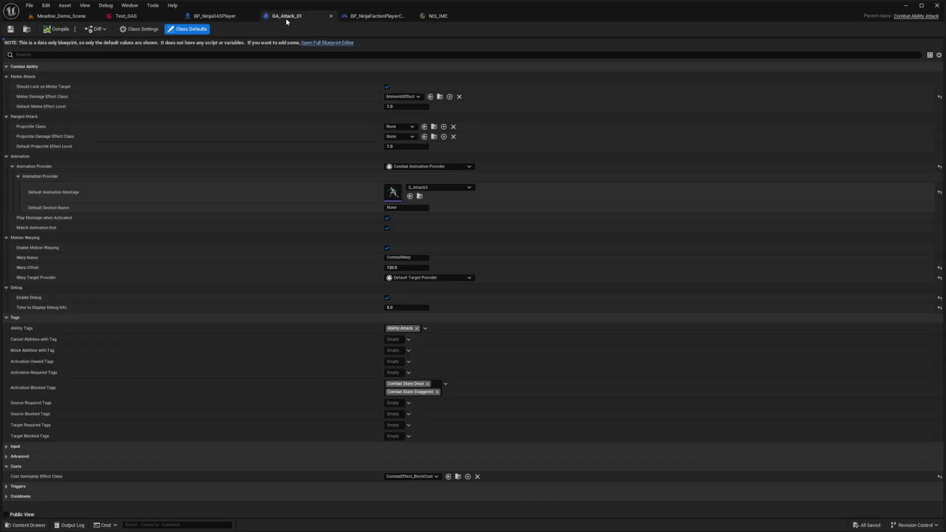
click(317, 43)
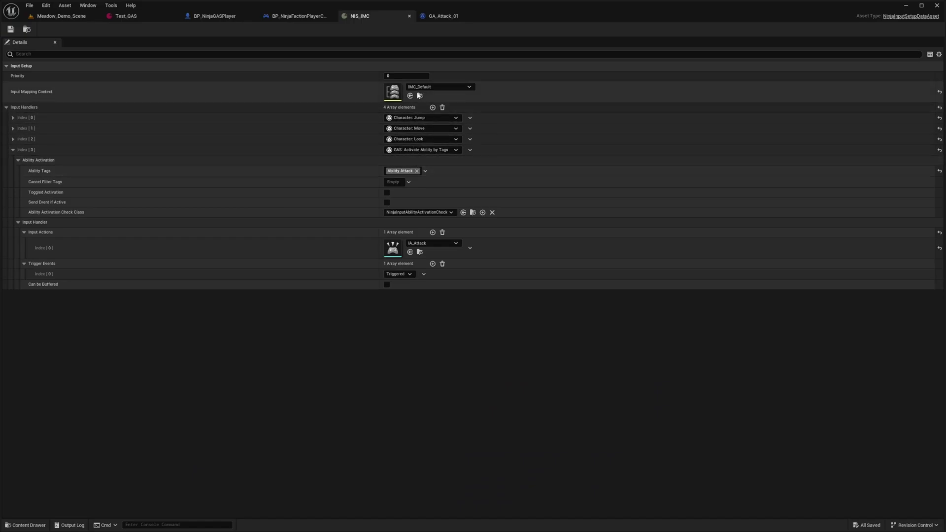
Step: Review BP_NinjaGASPlayer, the NinjaInputManager in BP_NinjaFactionPlayerController and the Ability Tags of GA_Attack_01 against the NIS_IMC input handlers
click(215, 16)
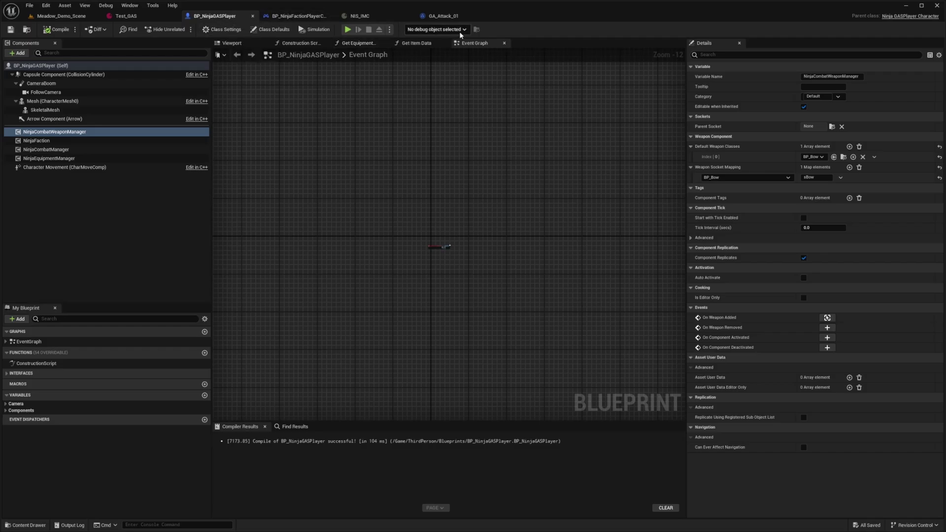
click(299, 16)
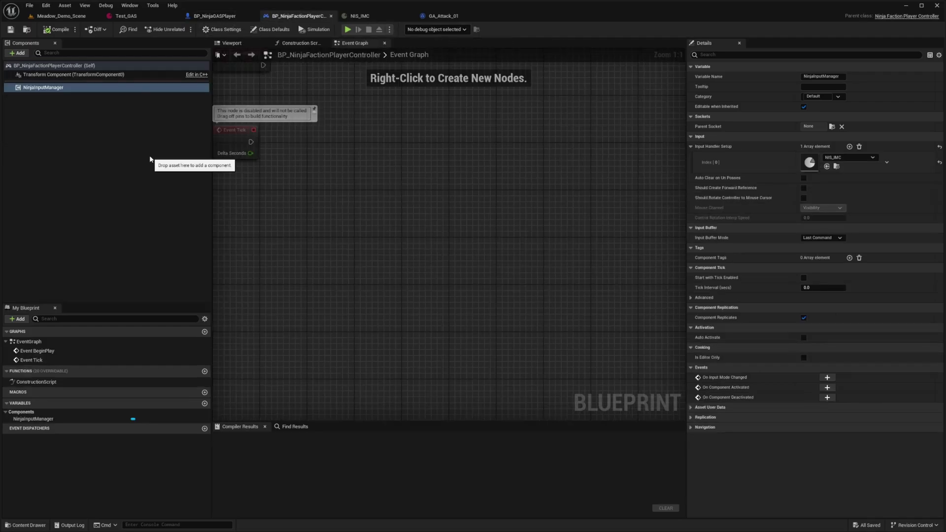
click(49, 87)
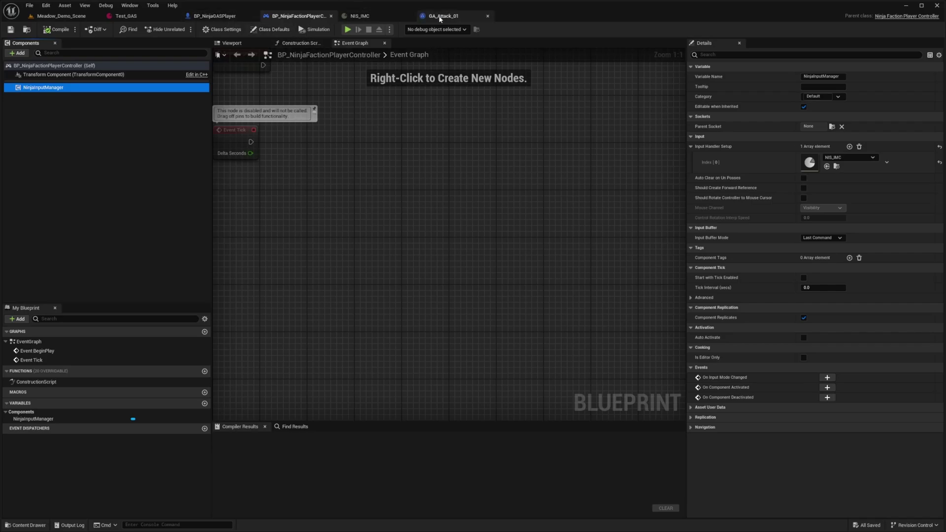
click(440, 15)
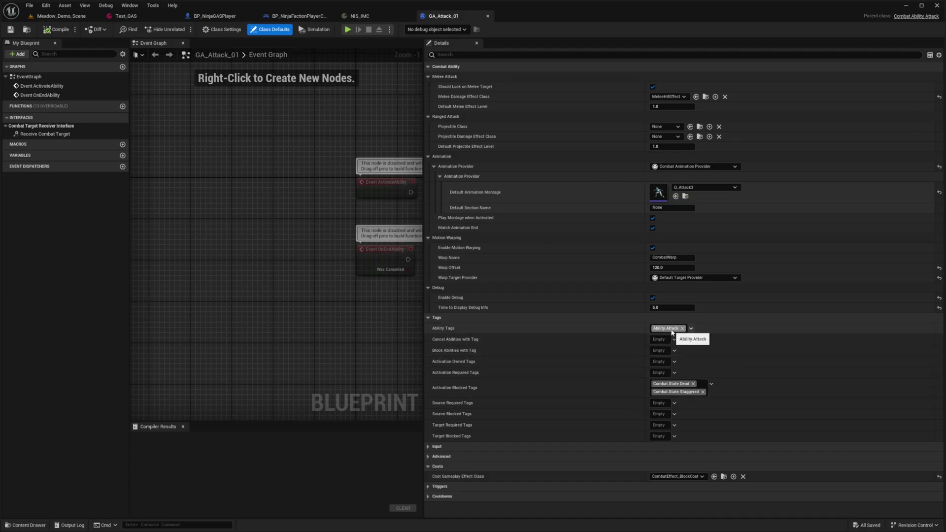
click(385, 17)
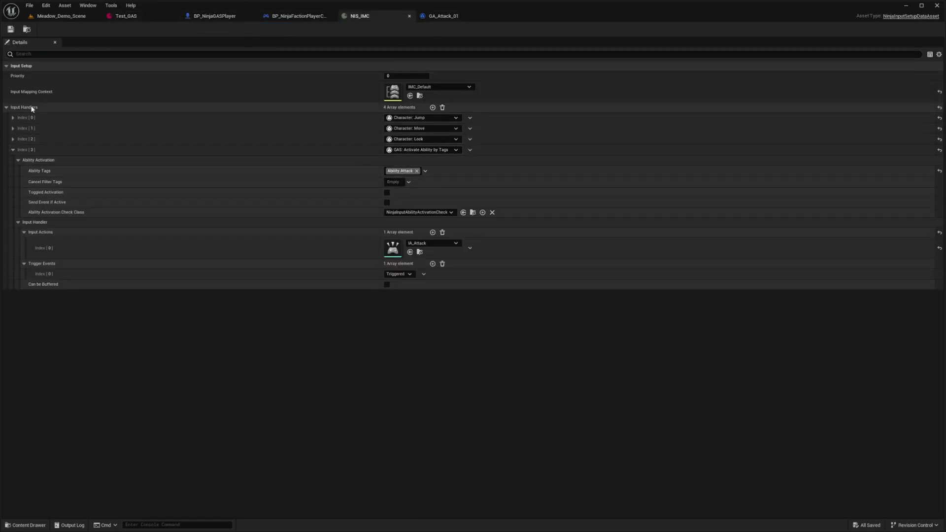